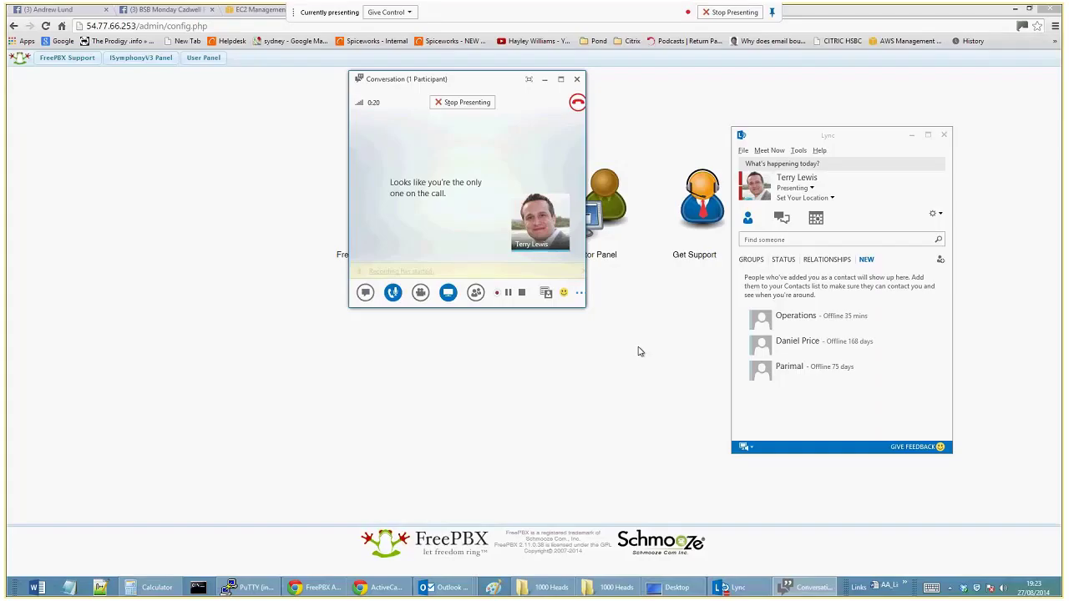
# Bring the FreePBX start page in the browser in front of the Lync windows.
pyautogui.click(650, 361)
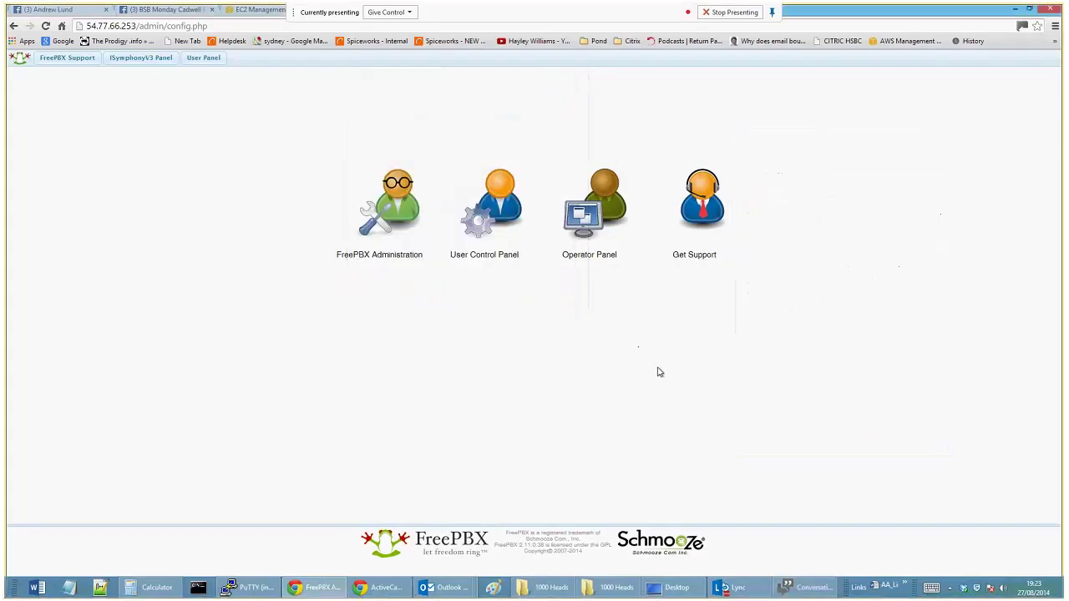
# Log in to FreePBX Administration with the administrator username and password.
pyautogui.click(403, 214)
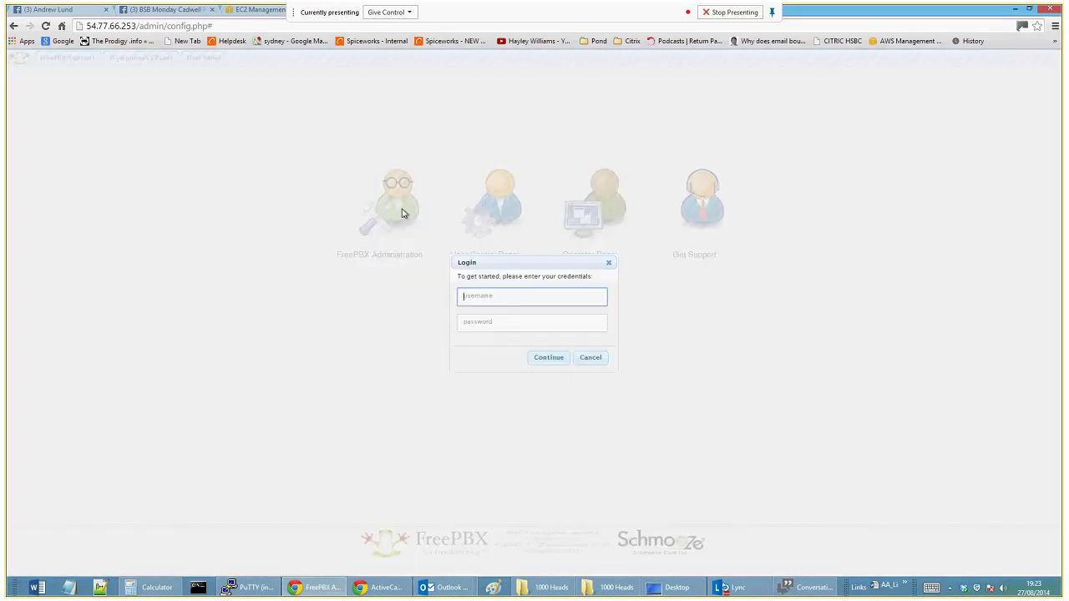
pyautogui.write('3g')
pyautogui.press('Down')
pyautogui.press('Tab')
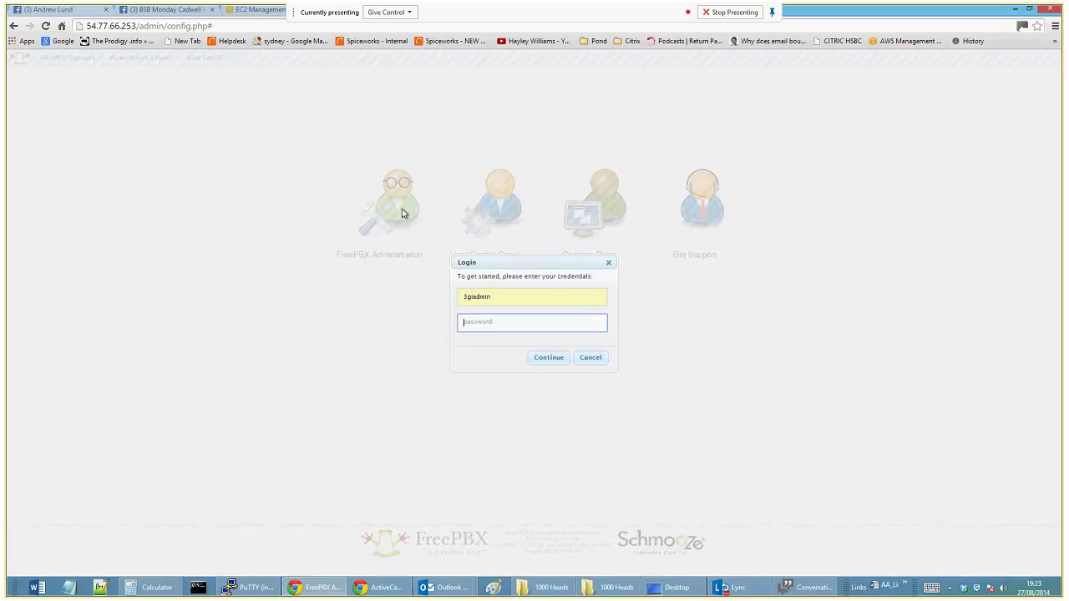
pyautogui.write('***********')
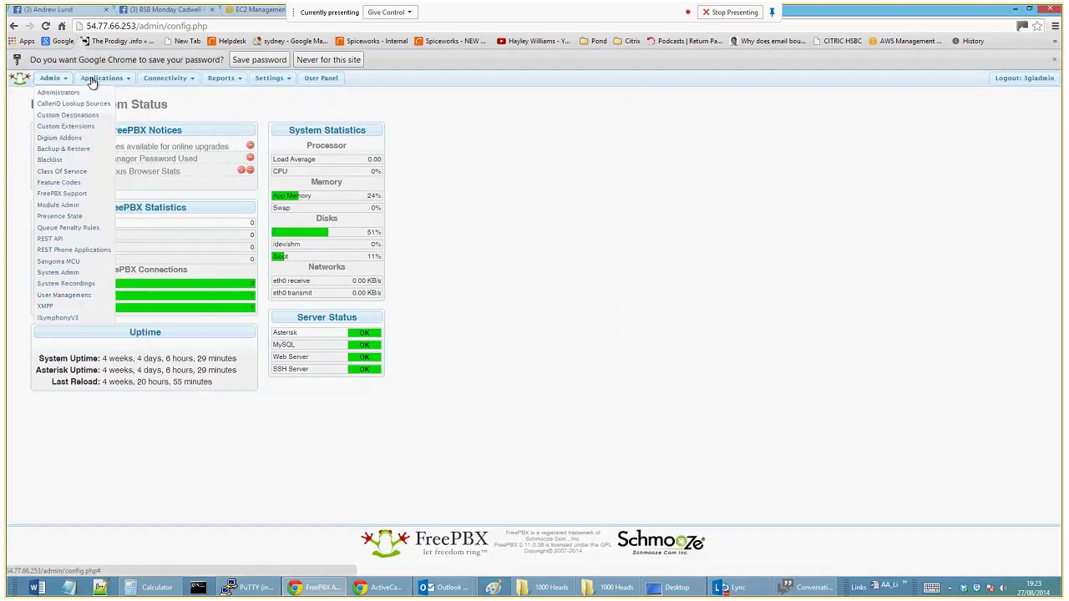
# On the Extensions page, submit Generic SIP Device as the new extension's device type.
pyautogui.moveTo(286, 83)
pyautogui.moveTo(61, 80)
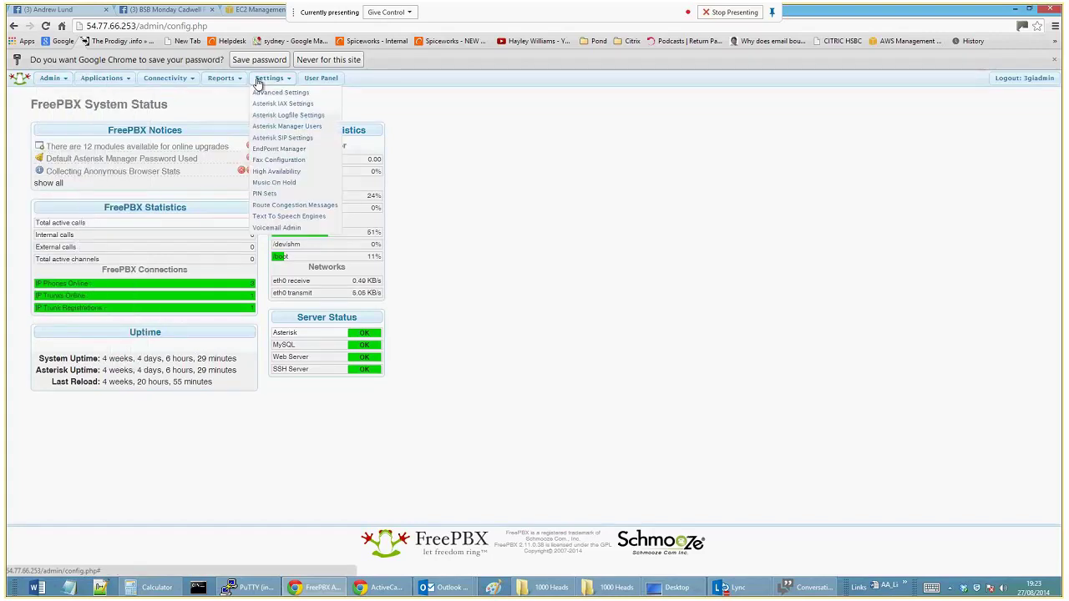
pyautogui.moveTo(162, 83)
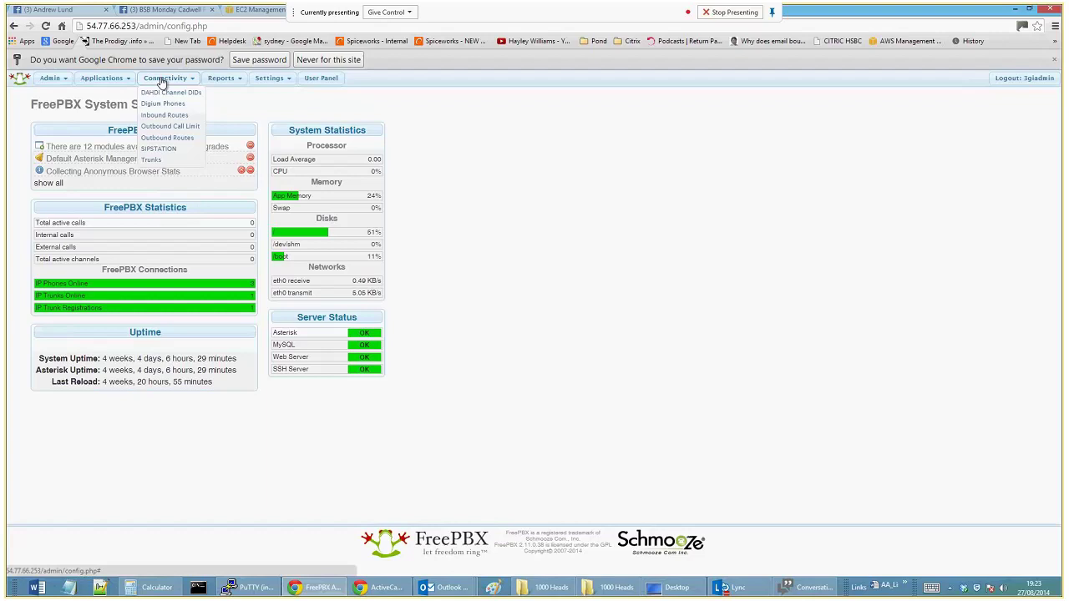
pyautogui.moveTo(104, 80)
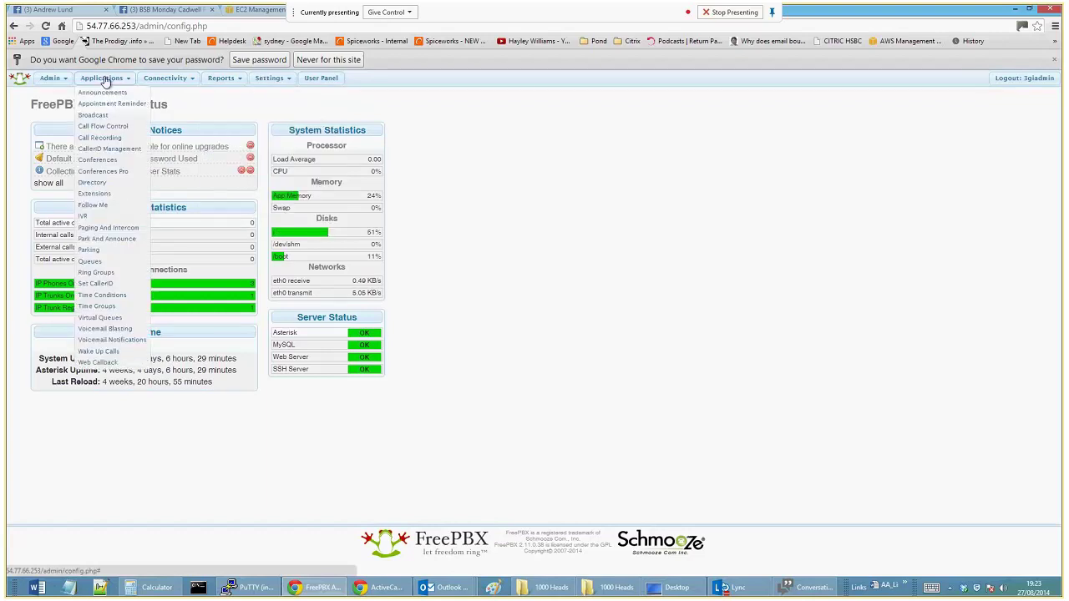
pyautogui.click(94, 193)
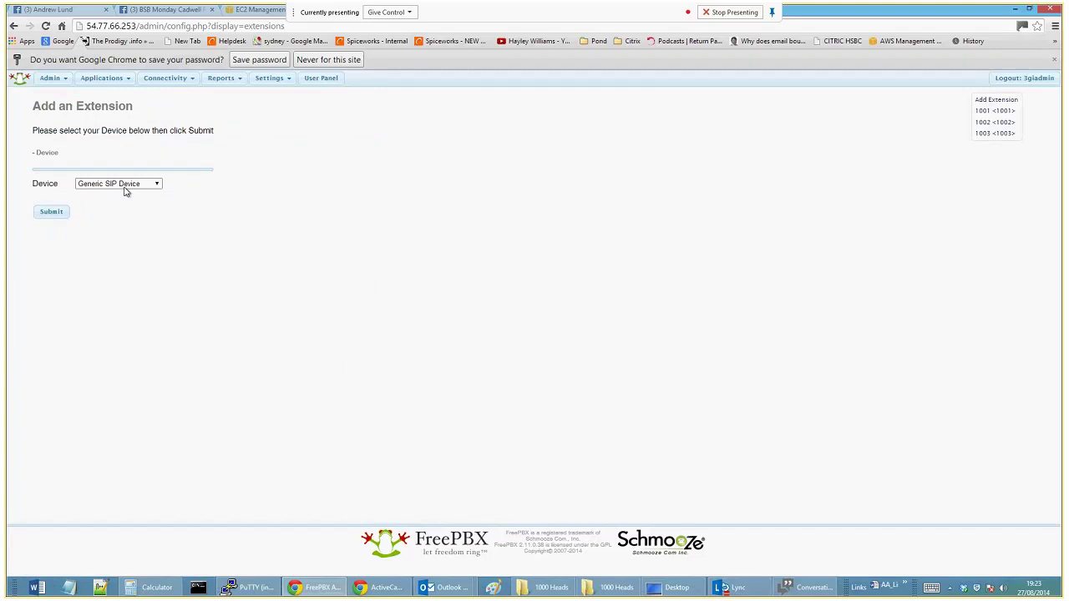
pyautogui.click(124, 184)
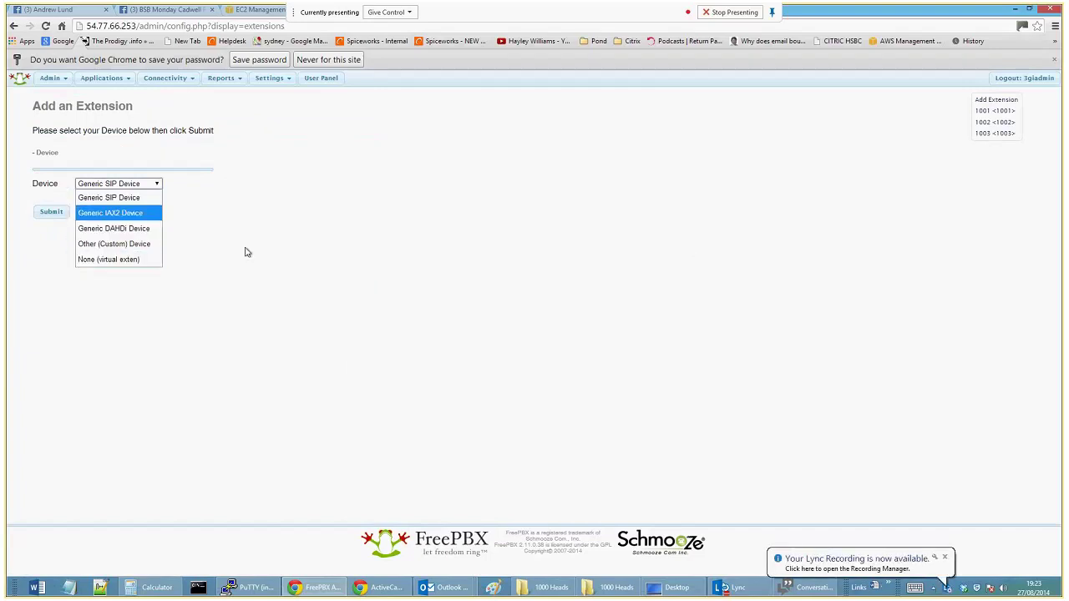
pyautogui.click(62, 242)
pyautogui.click(51, 211)
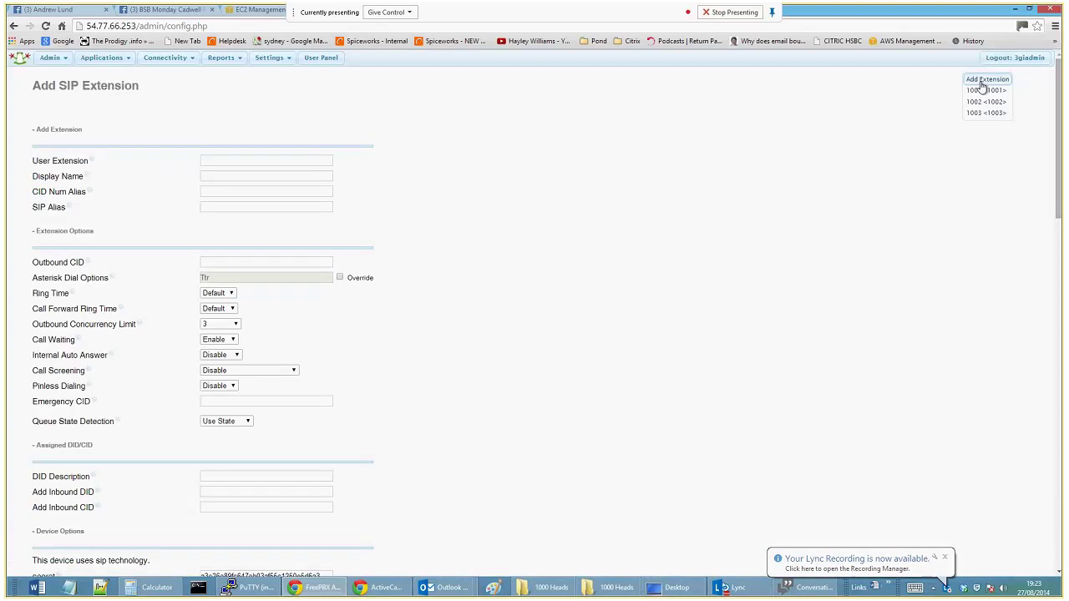
# Enter 1111 as both User Extension and Display Name, then move down the form.
pyautogui.click(215, 160)
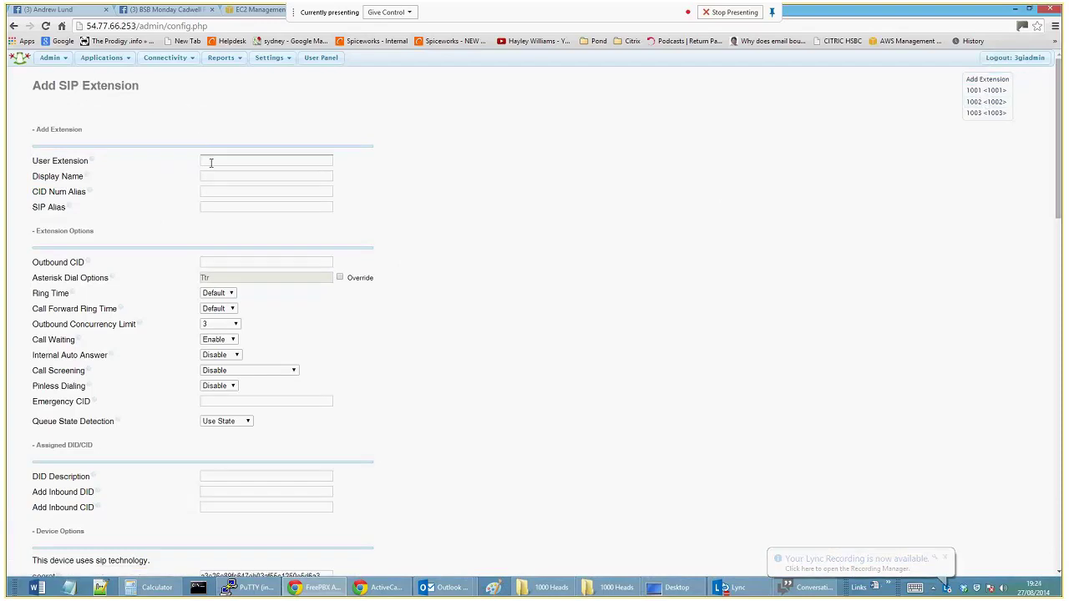
pyautogui.click(214, 161)
pyautogui.write('1111')
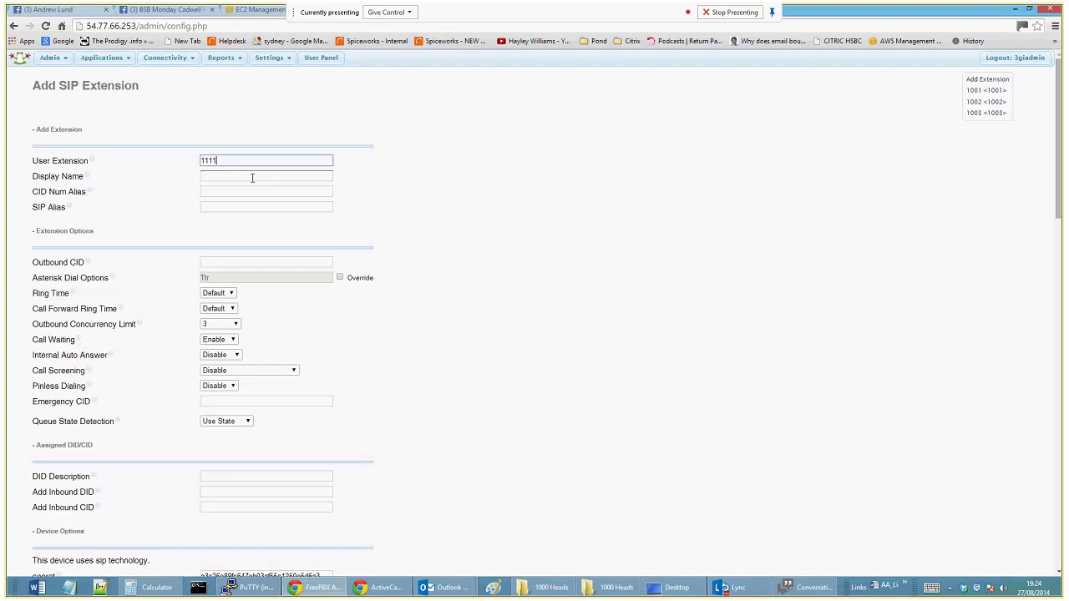
pyautogui.click(257, 176)
pyautogui.write('111')
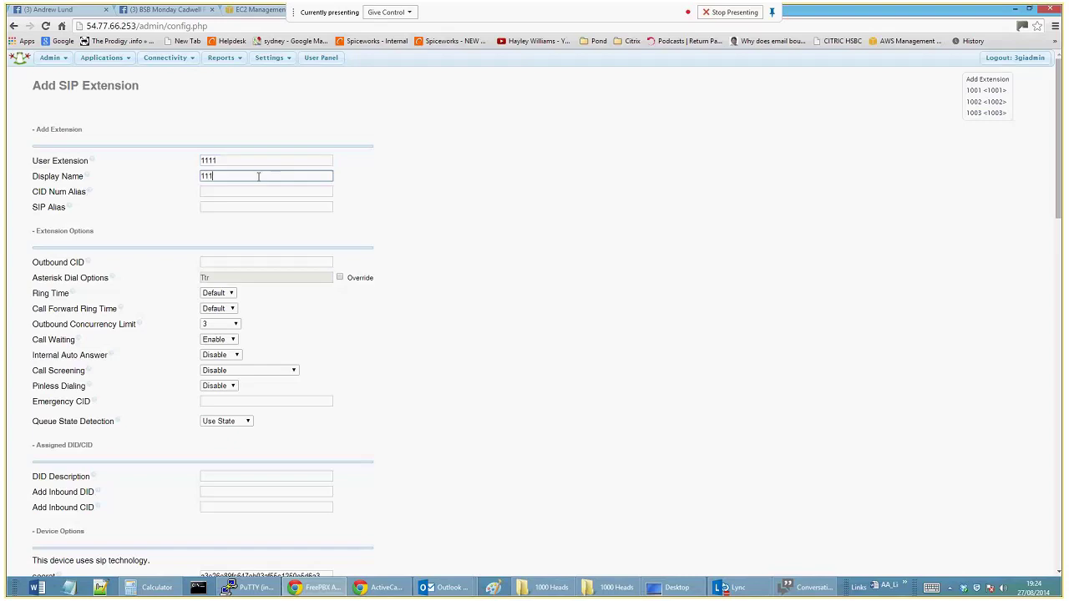
pyautogui.write('1')
pyautogui.click(209, 199)
pyautogui.scroll(-1, 30, 288)
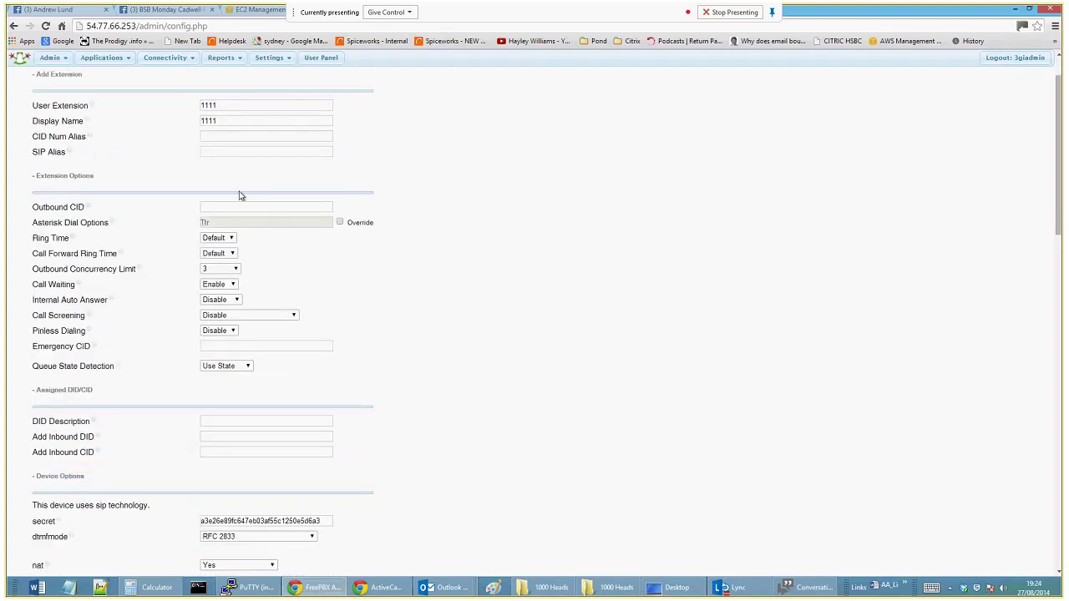
pyautogui.scroll(-1, 489, 347)
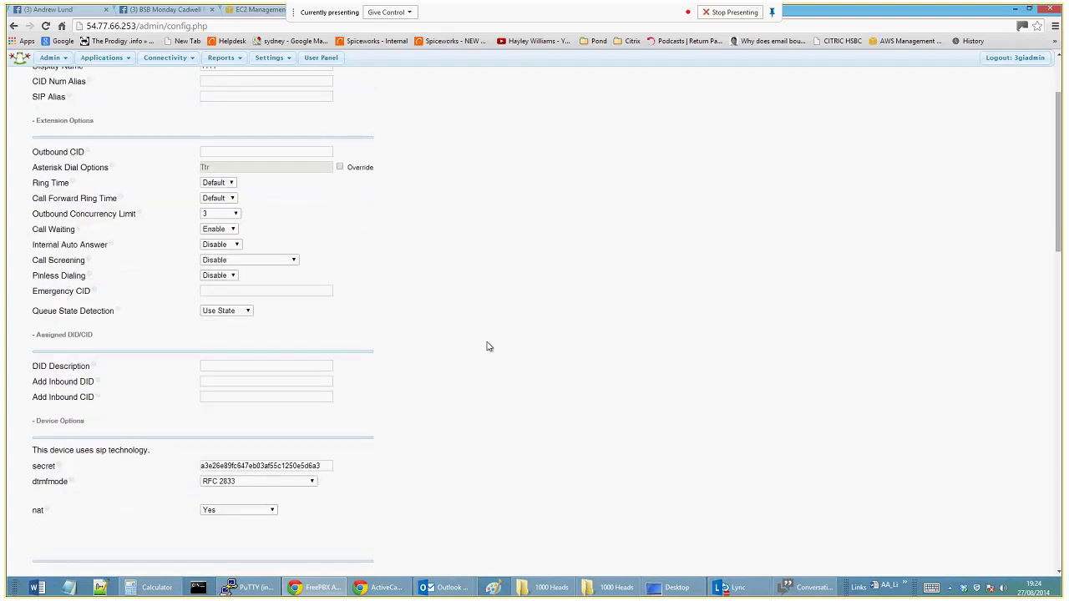
pyautogui.scroll(-1, 488, 346)
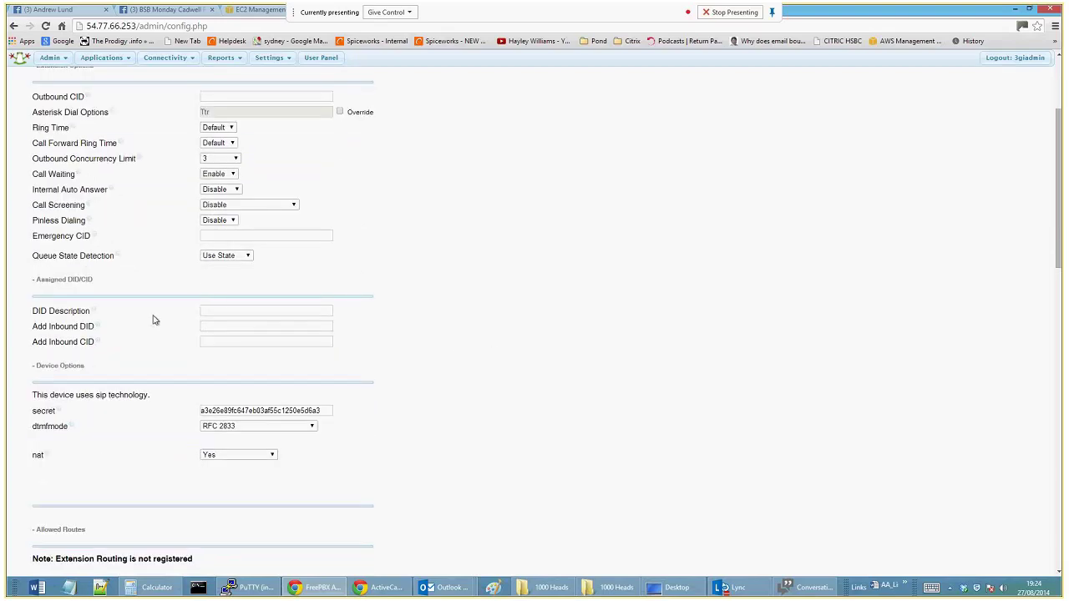
pyautogui.scroll(-1, 376, 367)
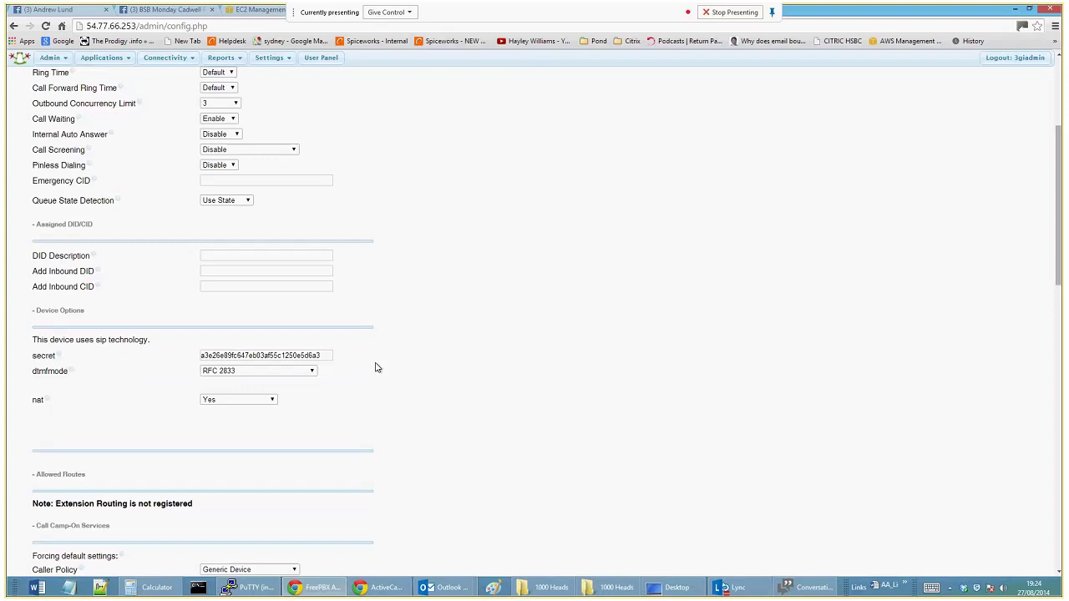
# Replace the generated SIP secret with a new password.
pyautogui.moveTo(330, 356); pyautogui.dragTo(93, 343)
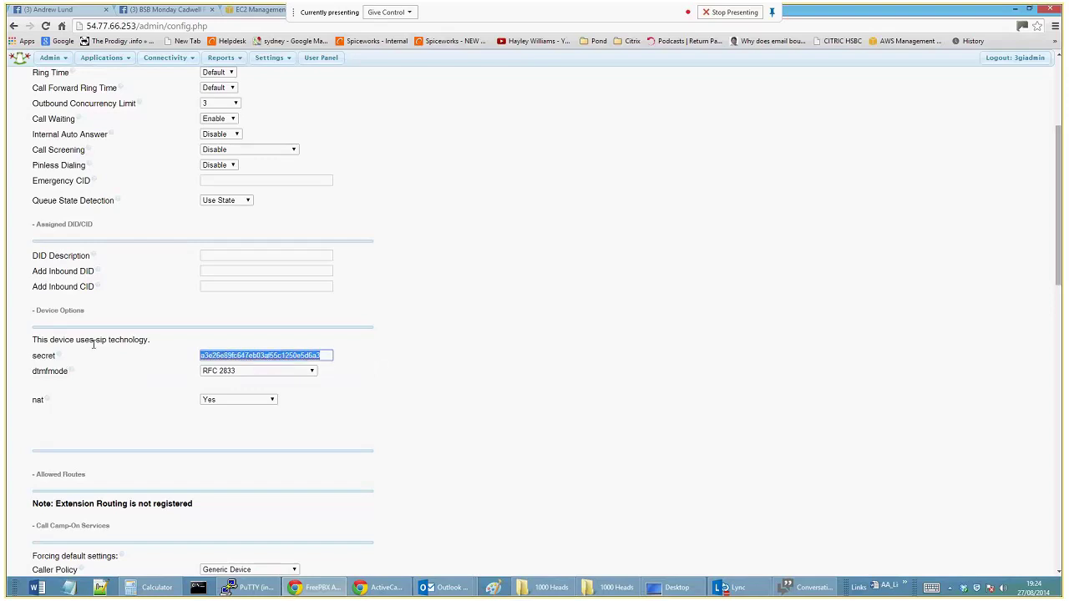
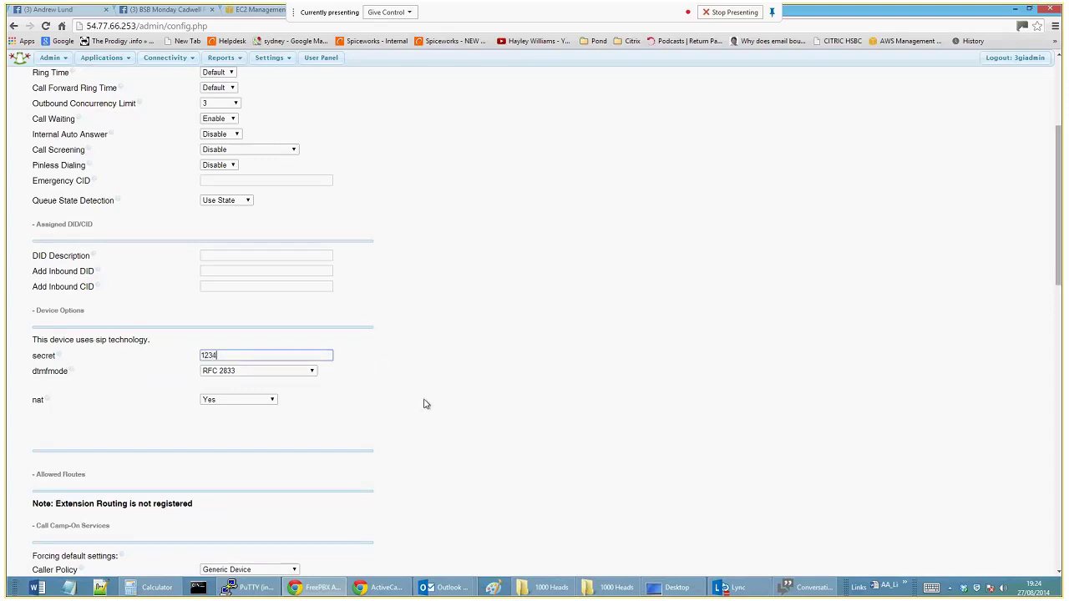
pyautogui.click(424, 404)
pyautogui.moveTo(253, 353); pyautogui.dragTo(154, 349)
# Confirm dtmfmode stays RFC 2833 and nat stays Yes.
pyautogui.click(246, 376)
pyautogui.click(246, 376)
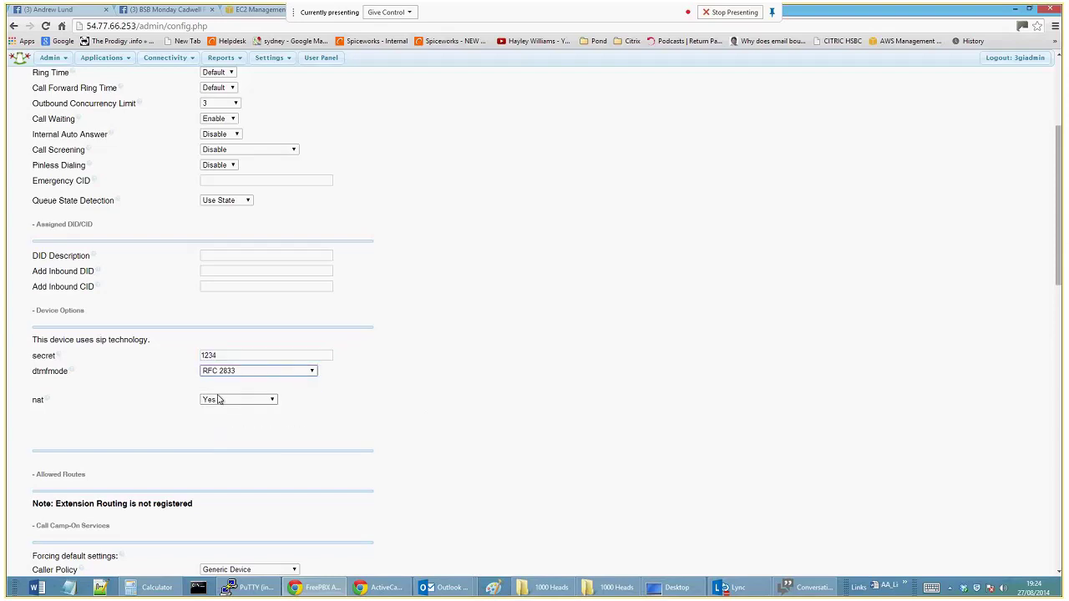
pyautogui.click(9, 413)
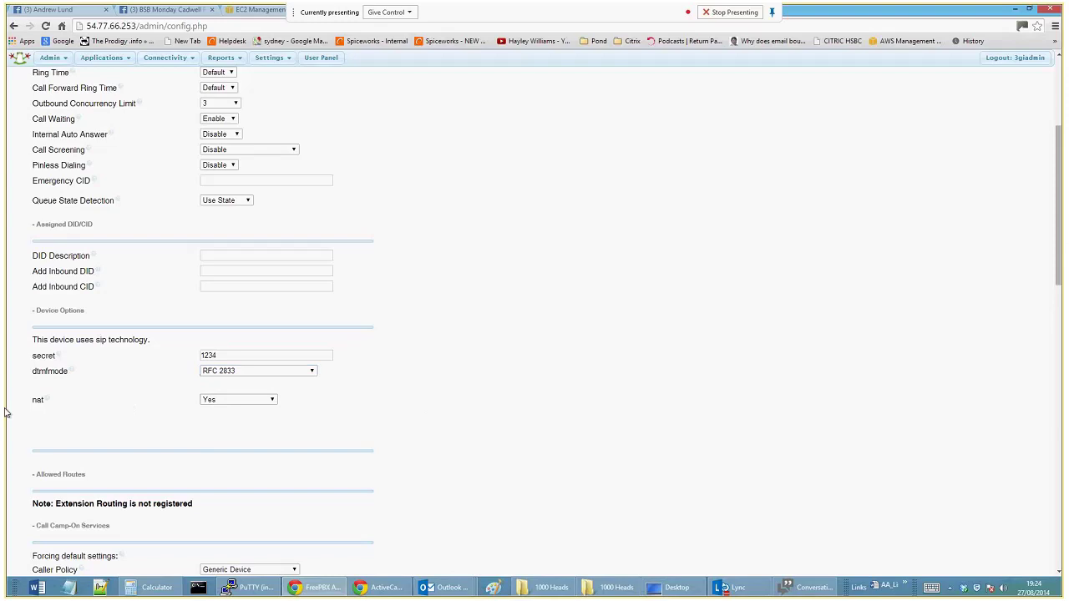
pyautogui.doubleClick(49, 409)
pyautogui.click(291, 414)
pyautogui.click(265, 405)
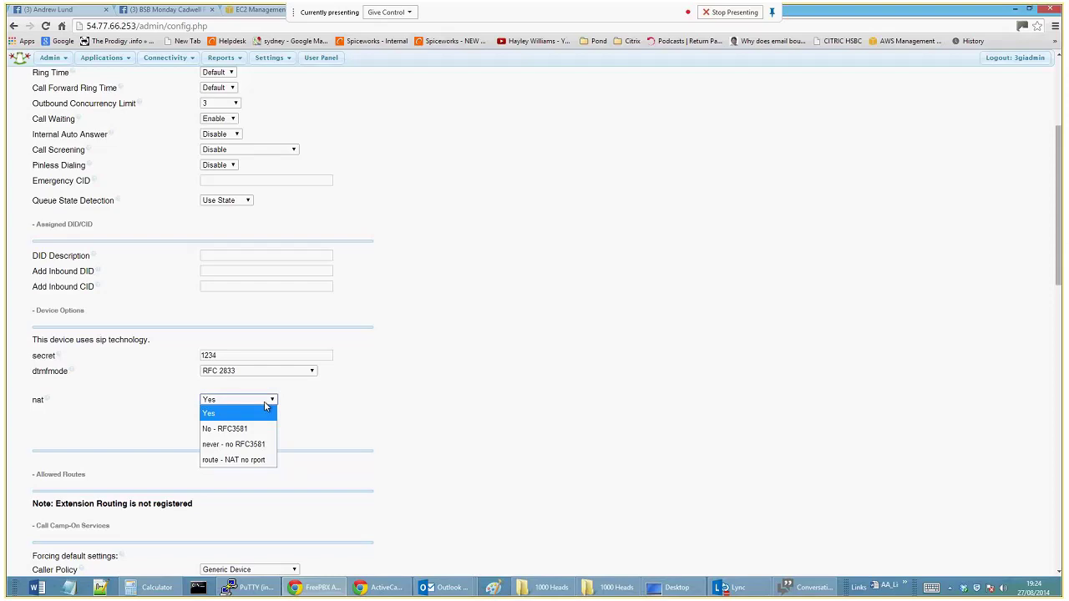
pyautogui.click(266, 405)
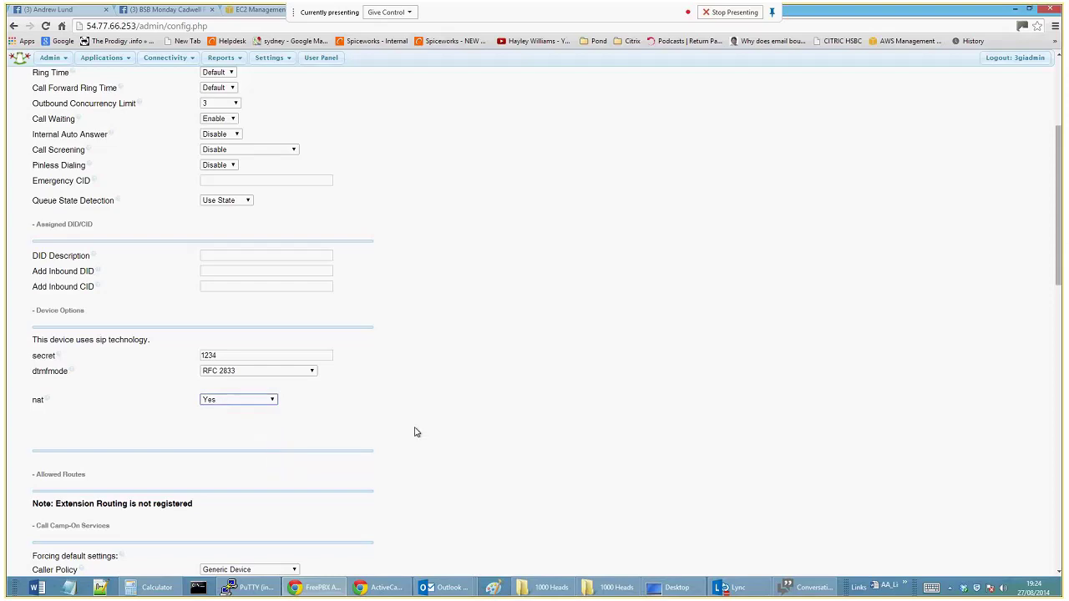
pyautogui.scroll(-4, 417, 432)
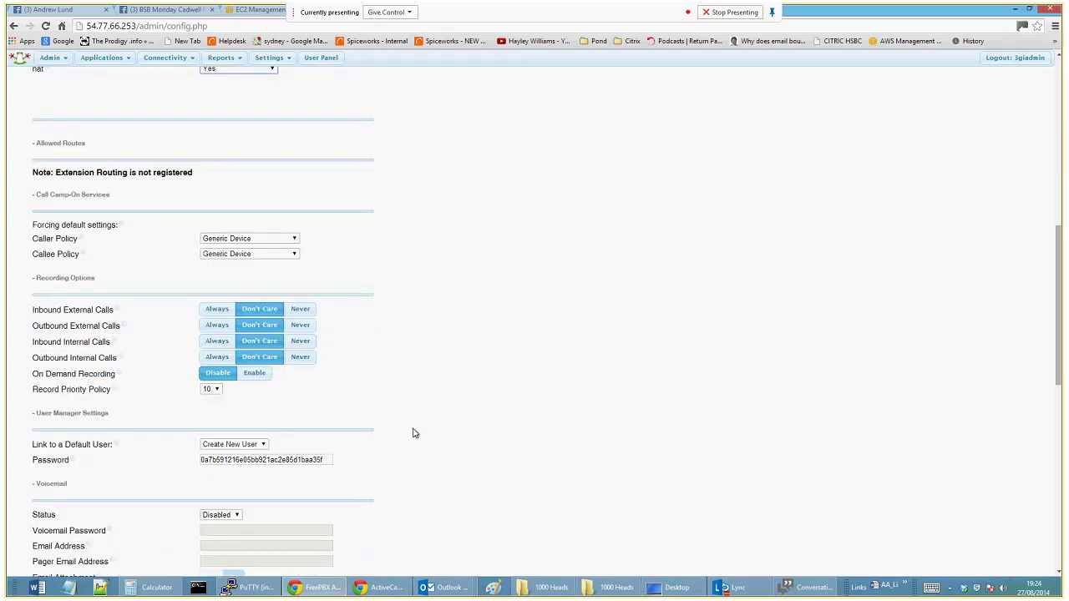
pyautogui.scroll(-1, 412, 432)
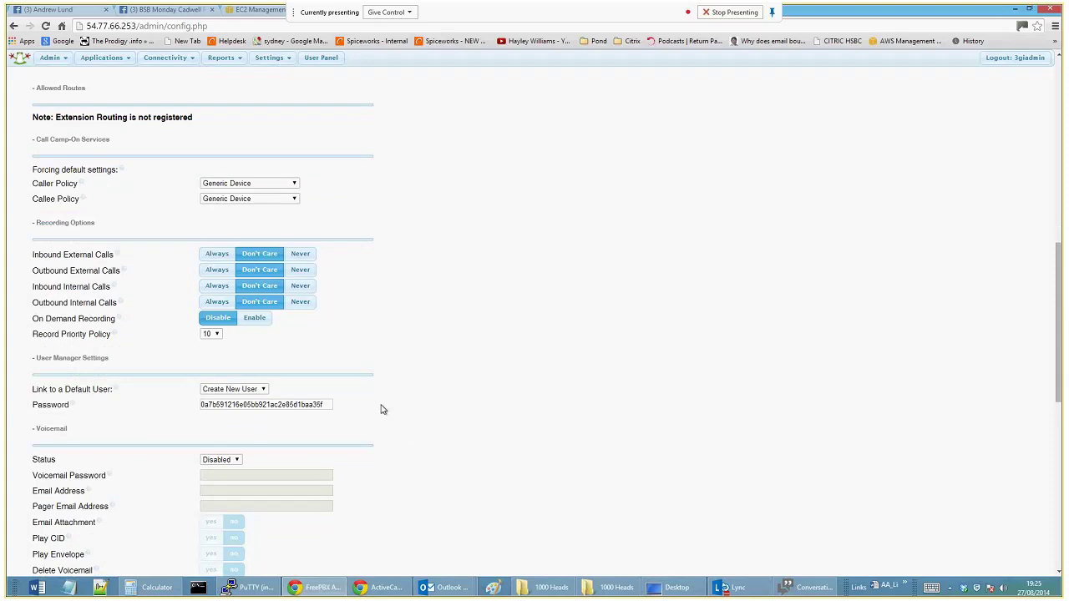
pyautogui.scroll(-1, 382, 409)
pyautogui.scroll(-1, 382, 411)
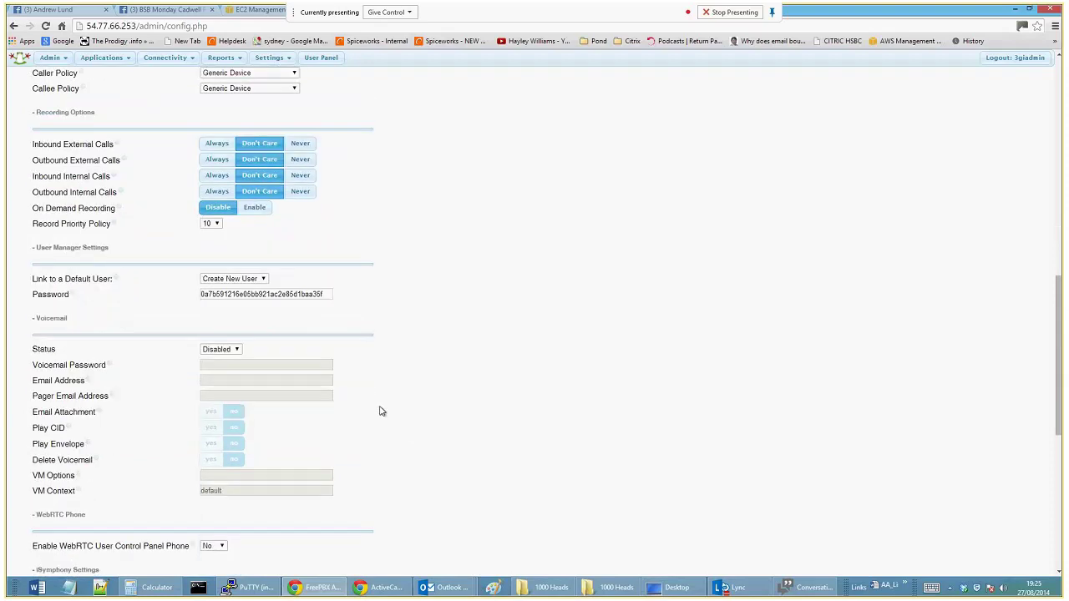
pyautogui.scroll(-2, 382, 411)
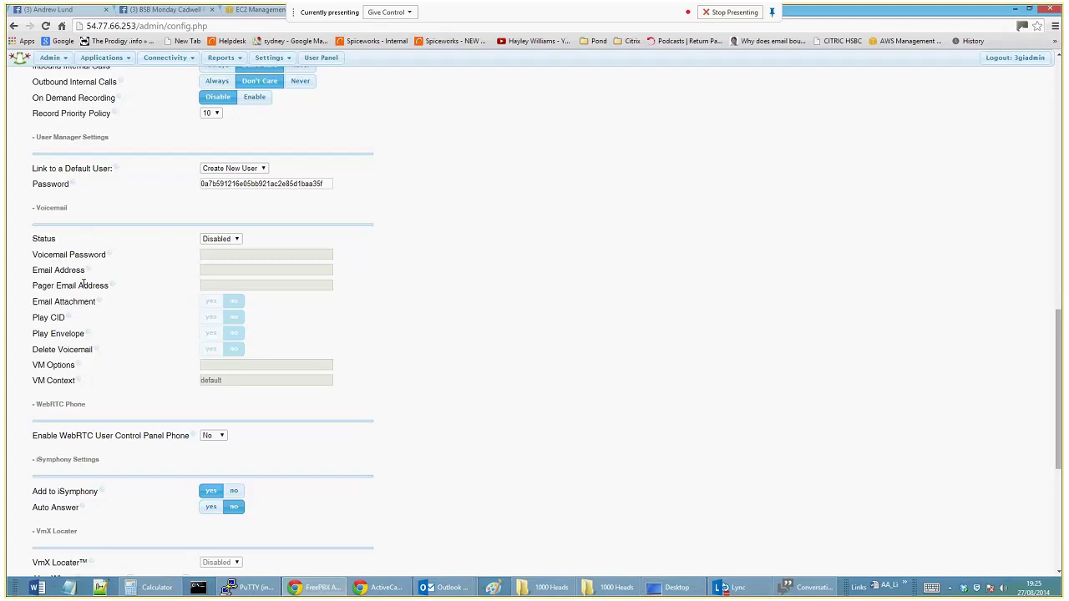
pyautogui.scroll(-1, 409, 419)
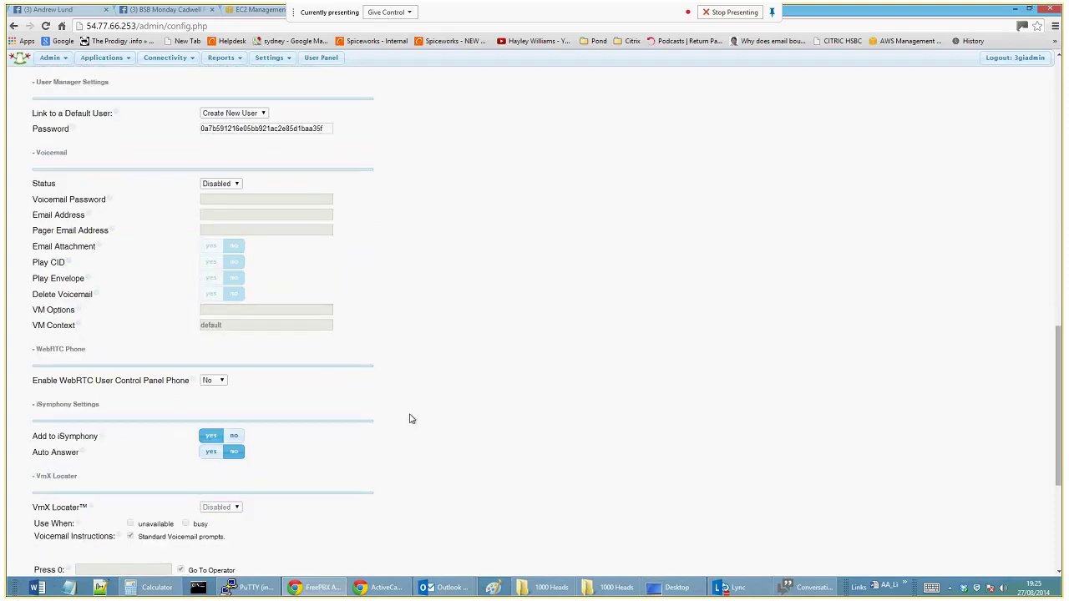
pyautogui.scroll(-4, 409, 418)
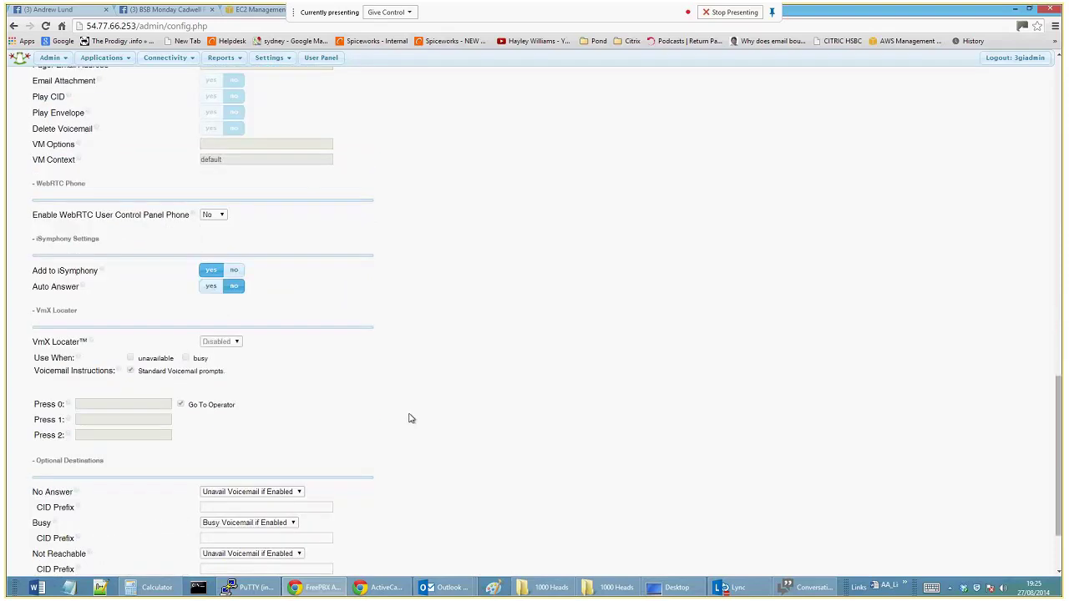
pyautogui.scroll(-1, 409, 418)
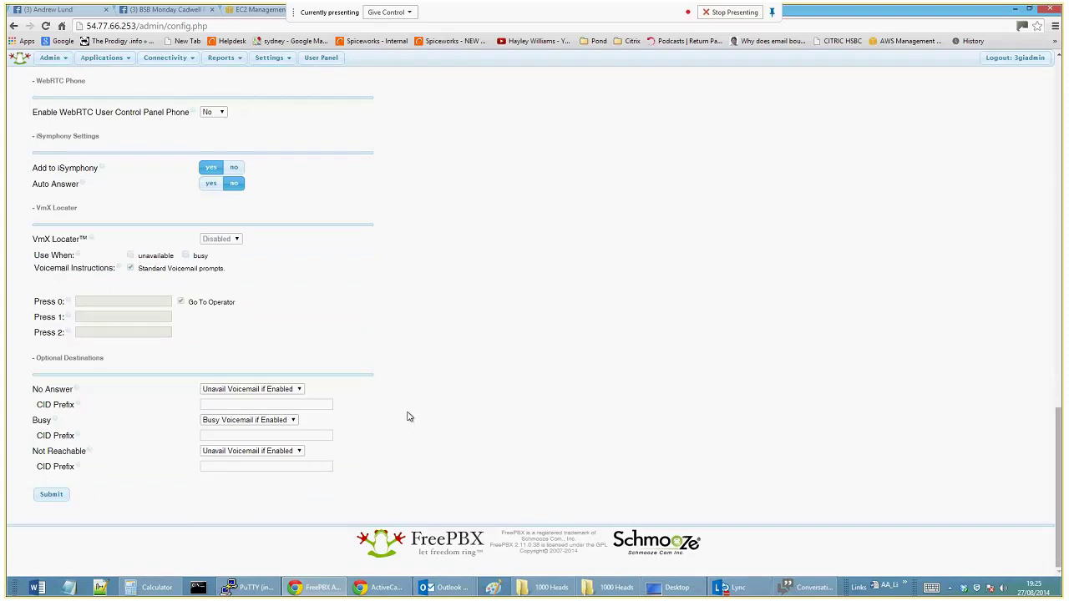
pyautogui.scroll(14, 409, 416)
pyautogui.scroll(7, 407, 415)
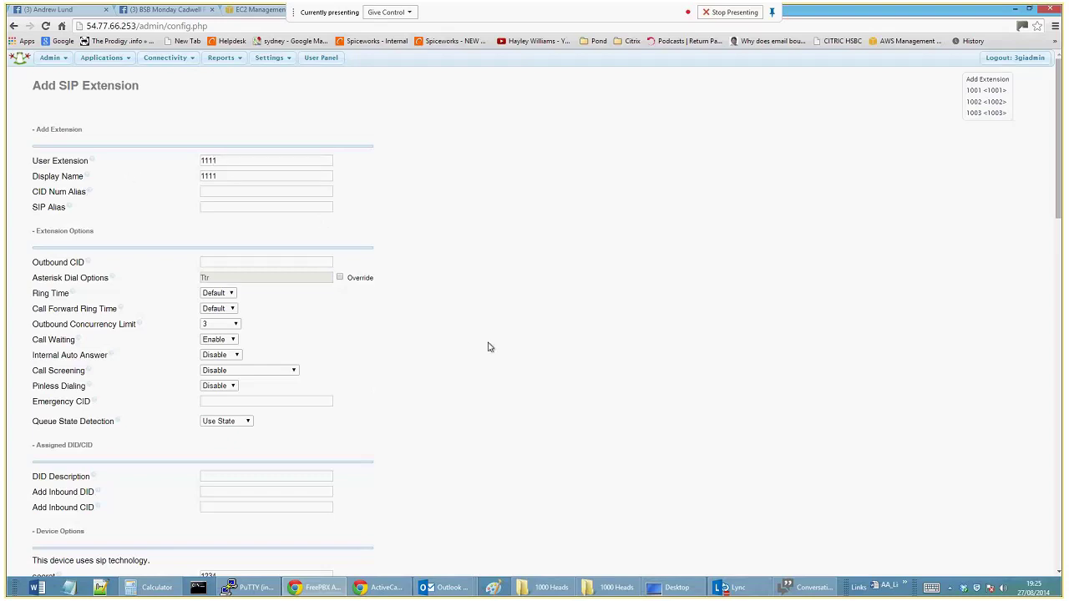
pyautogui.scroll(-3, 489, 347)
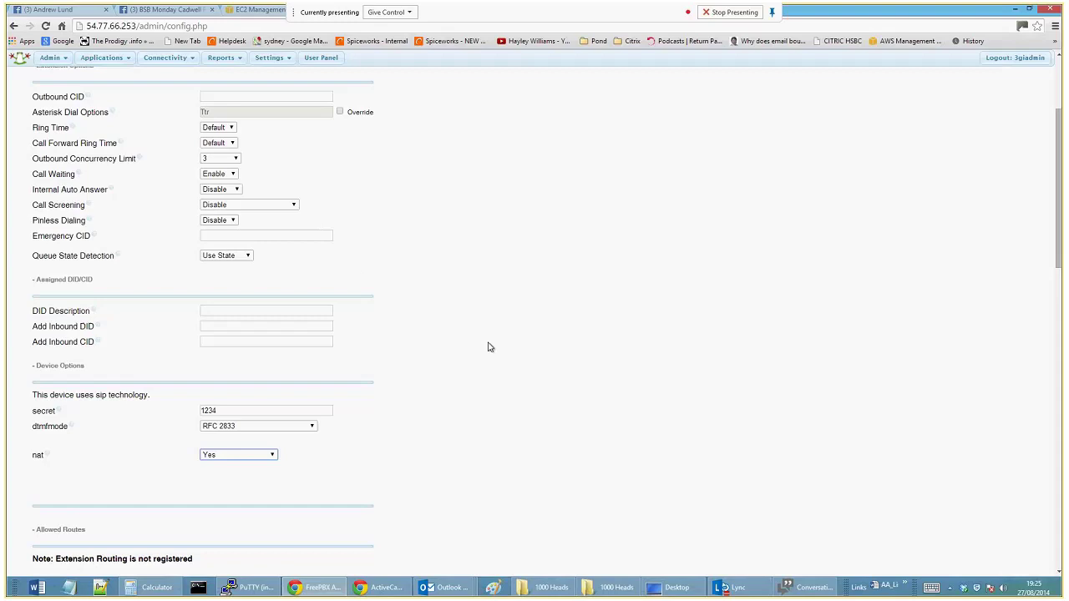
pyautogui.scroll(-9, 489, 347)
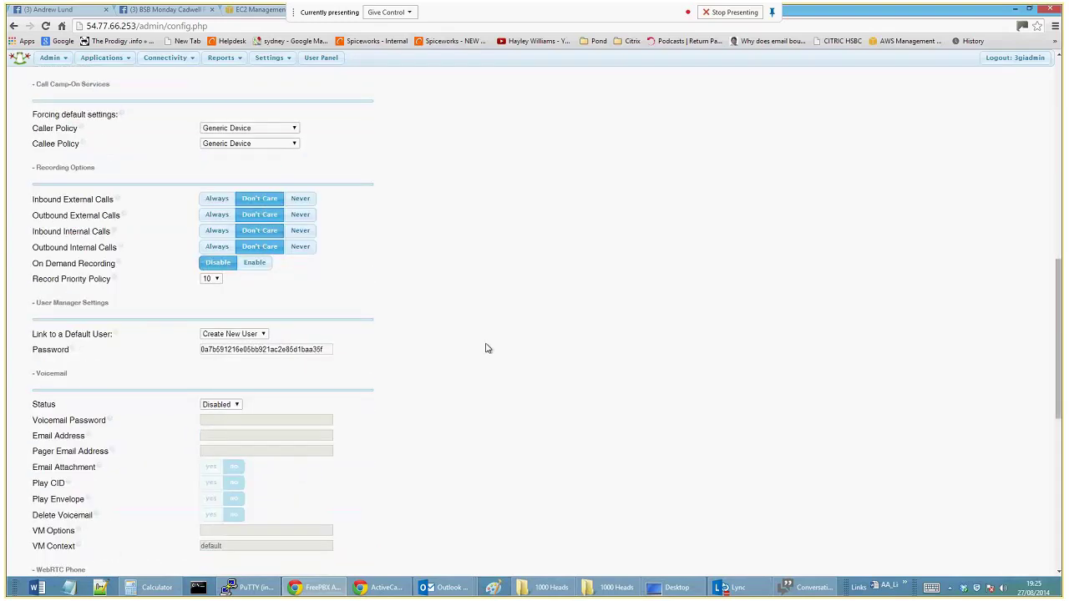
pyautogui.scroll(-5, 488, 348)
pyautogui.scroll(-4, 486, 348)
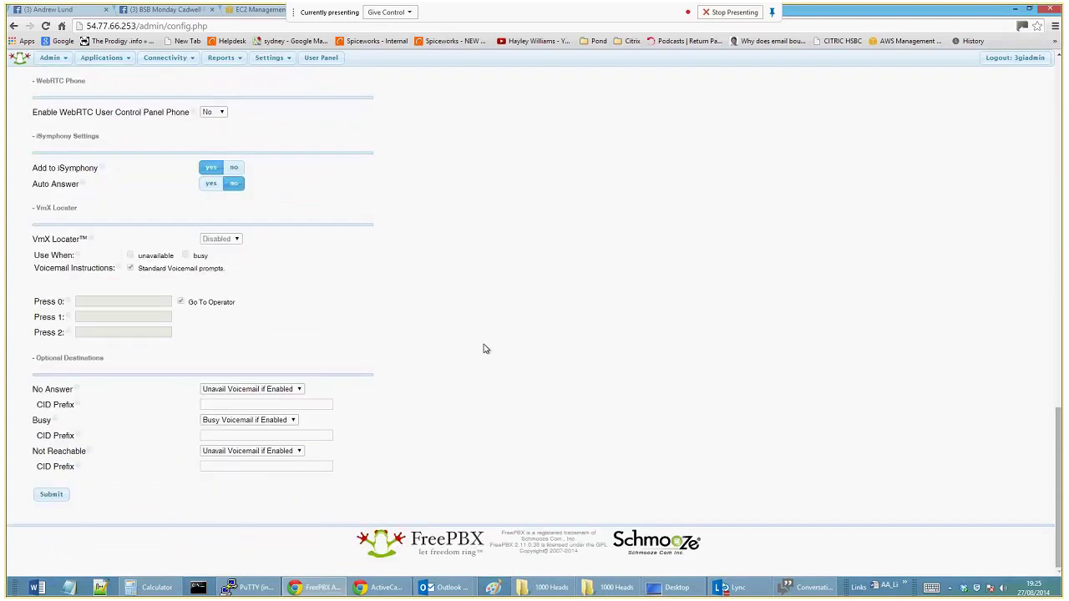
pyautogui.scroll(20, 482, 349)
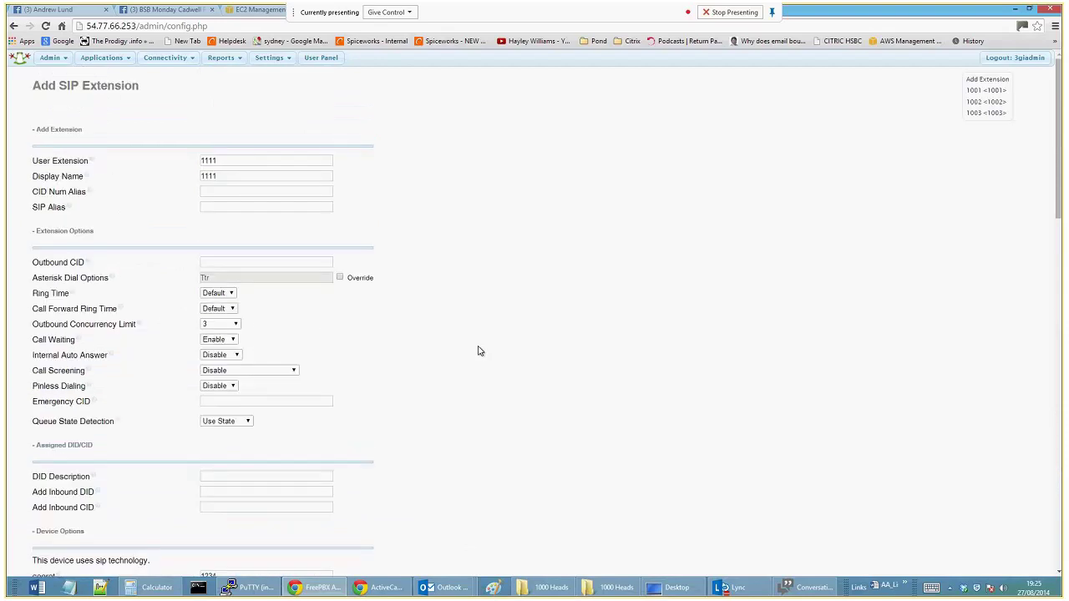
pyautogui.scroll(-20, 479, 351)
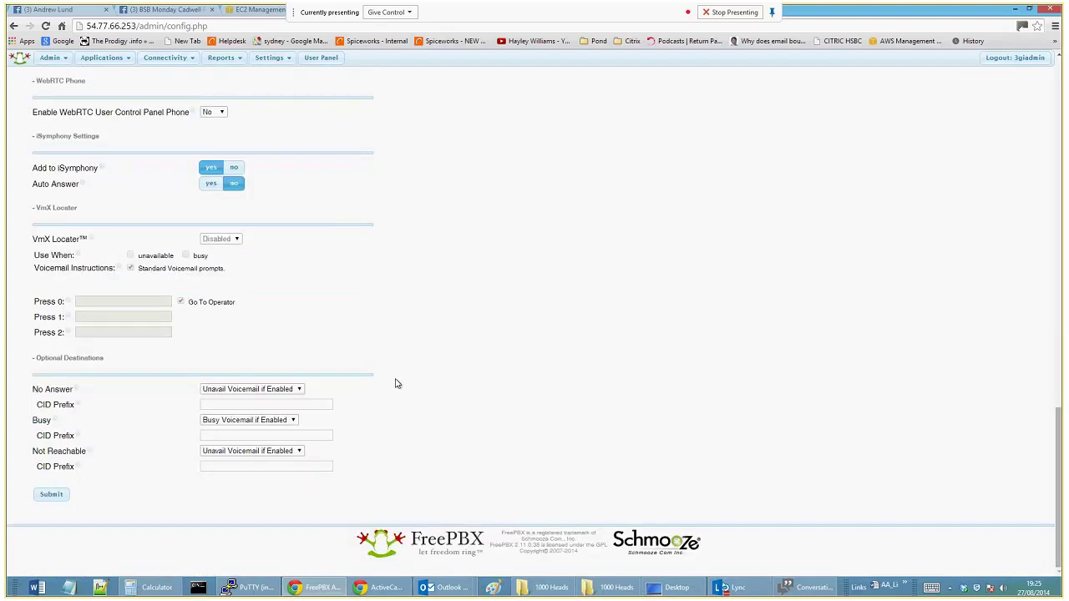
# Submit extension 1111 and dismiss the two secret-length warnings.
pyautogui.click(51, 495)
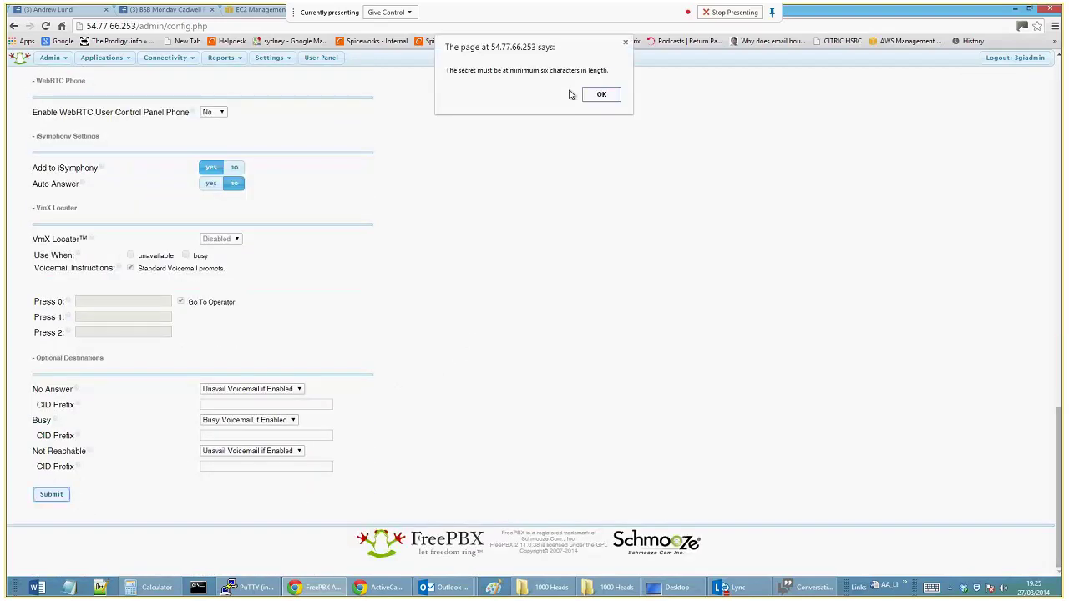
pyautogui.click(610, 98)
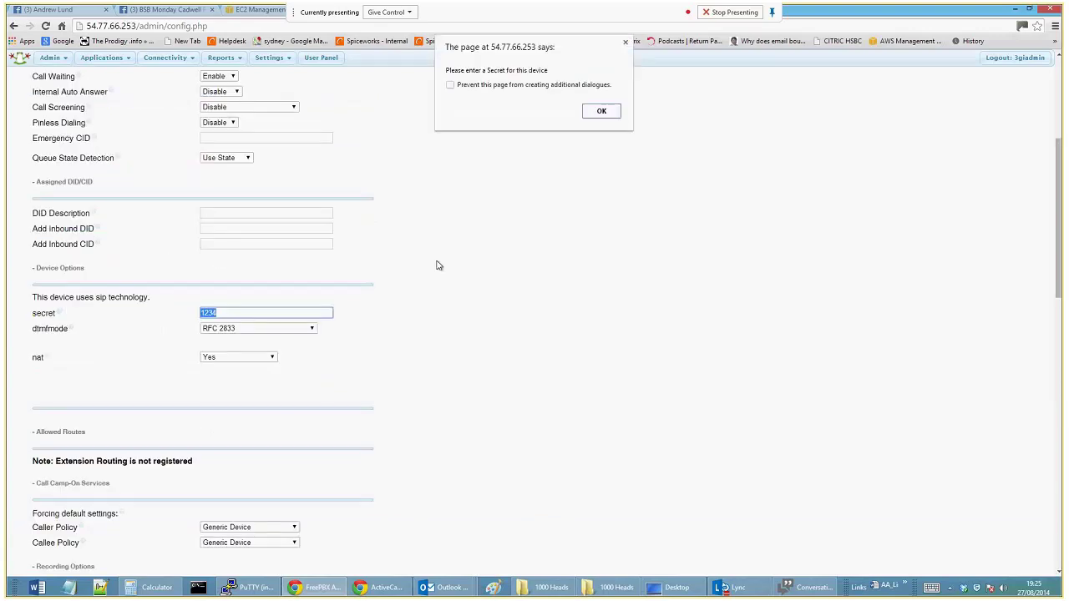
pyautogui.click(618, 110)
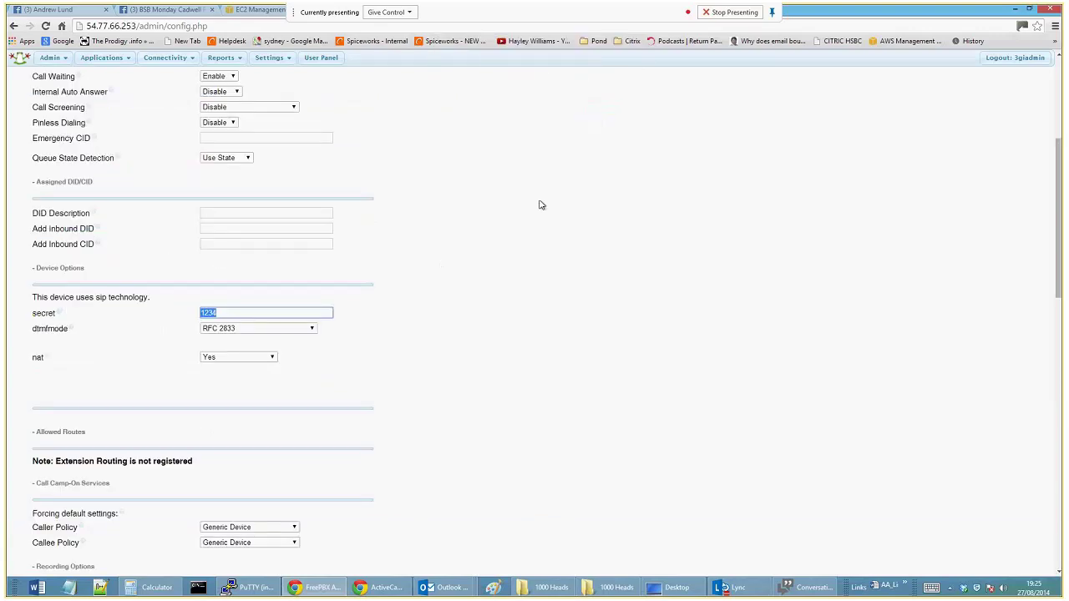
# Extend the device secret to six or more characters and submit again.
pyautogui.click(238, 313)
pyautogui.scroll(-10, 434, 409)
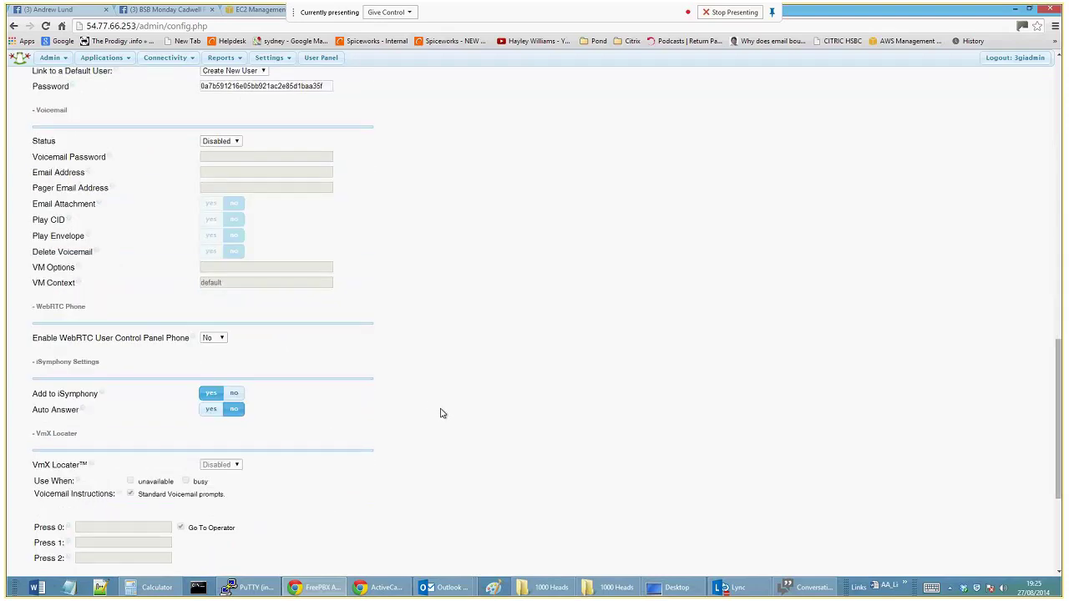
pyautogui.click(51, 496)
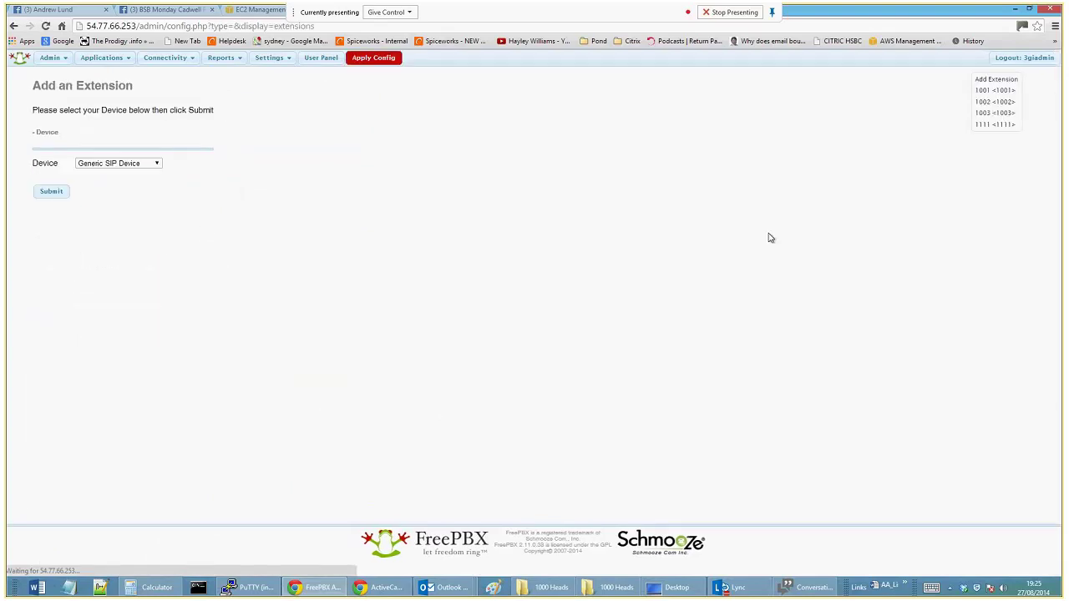
# Apply the saved configuration and open extension 1111's settings.
pyautogui.click(391, 60)
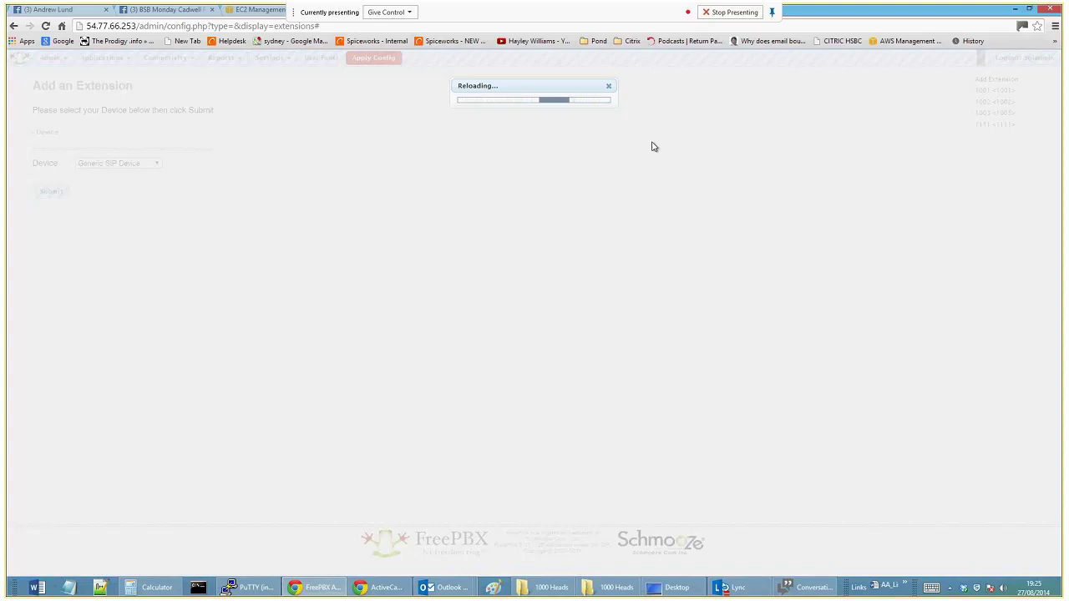
pyautogui.click(1003, 127)
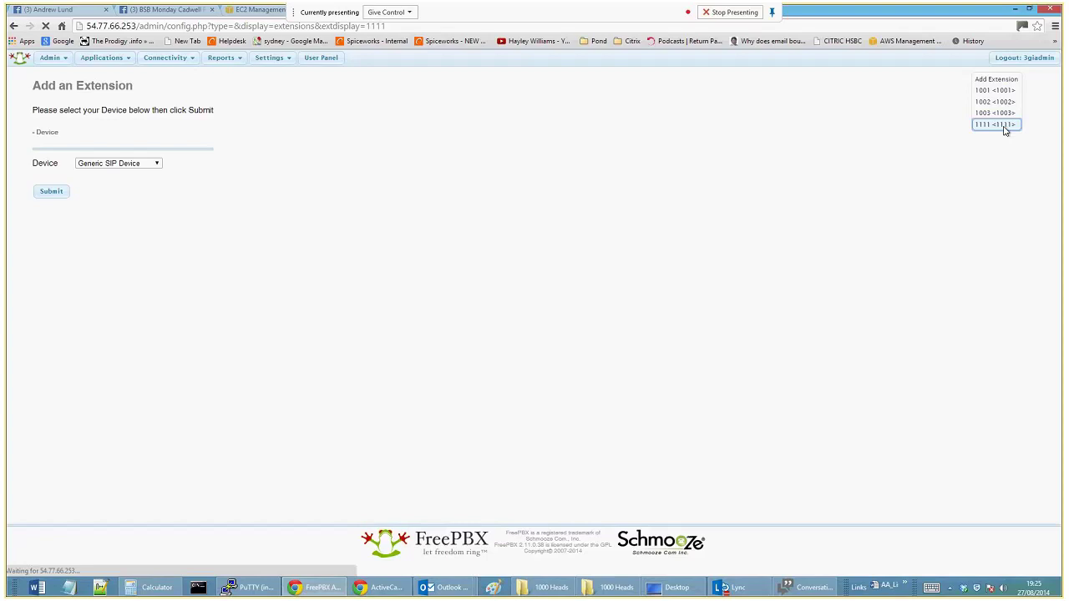
pyautogui.scroll(-5, 410, 254)
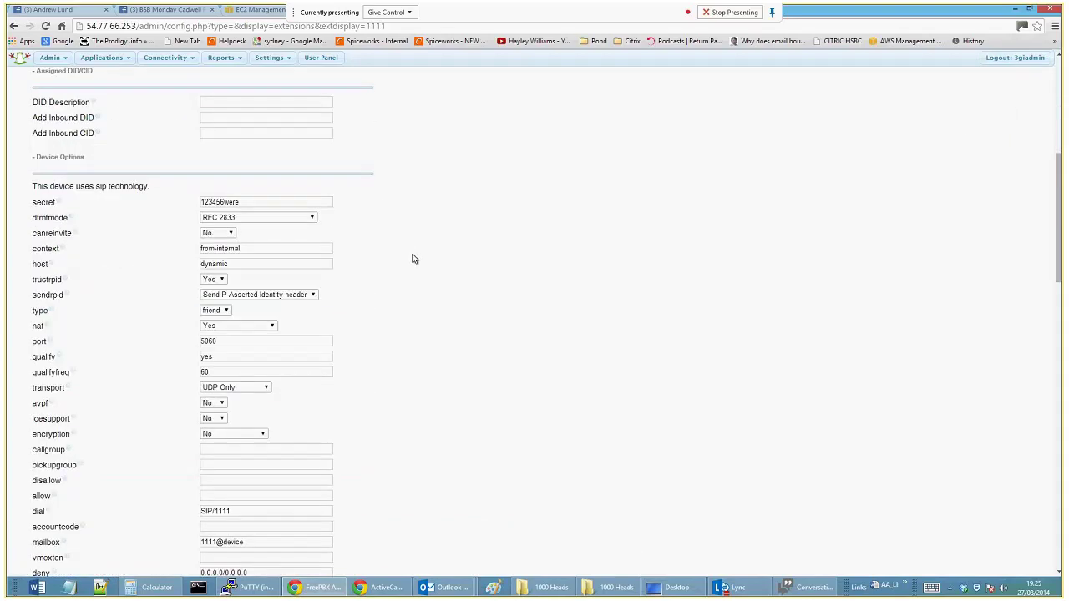
pyautogui.scroll(-3, 411, 259)
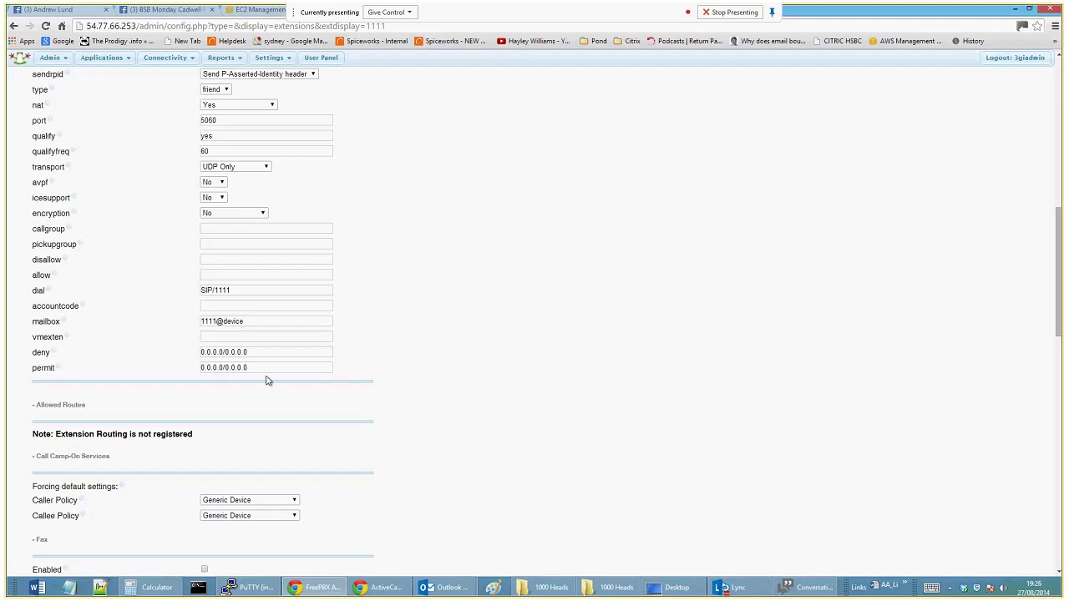
# Inspect the deny and permit address ranges and the 5060 port in Device Options.
pyautogui.moveTo(256, 353); pyautogui.dragTo(156, 345)
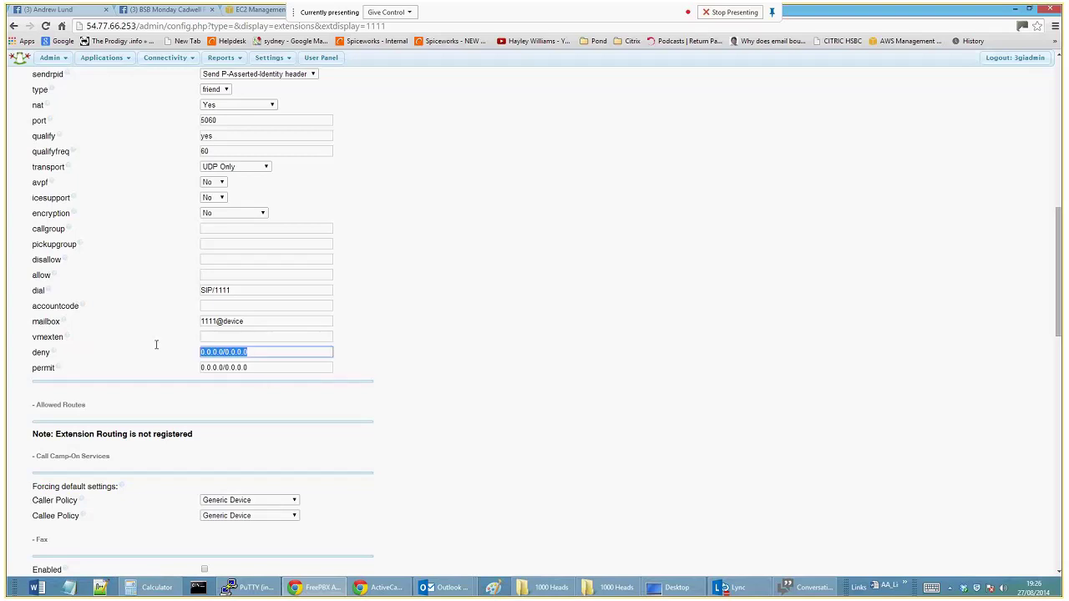
pyautogui.moveTo(273, 370); pyautogui.dragTo(183, 356)
pyautogui.click(269, 370)
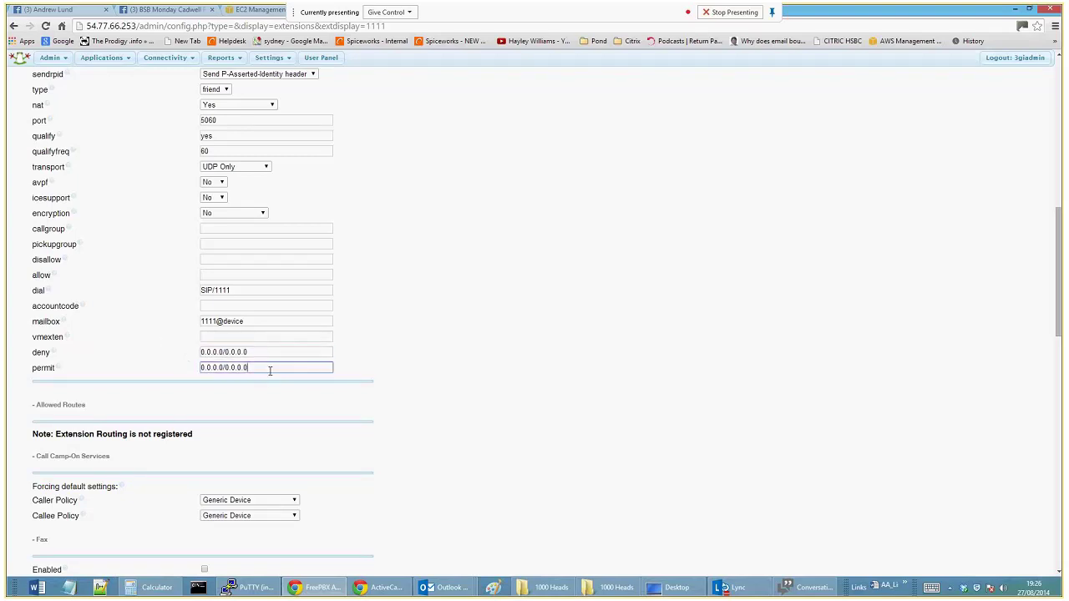
pyautogui.moveTo(270, 370); pyautogui.dragTo(186, 370)
pyautogui.click(262, 352)
pyautogui.moveTo(262, 351); pyautogui.dragTo(262, 370)
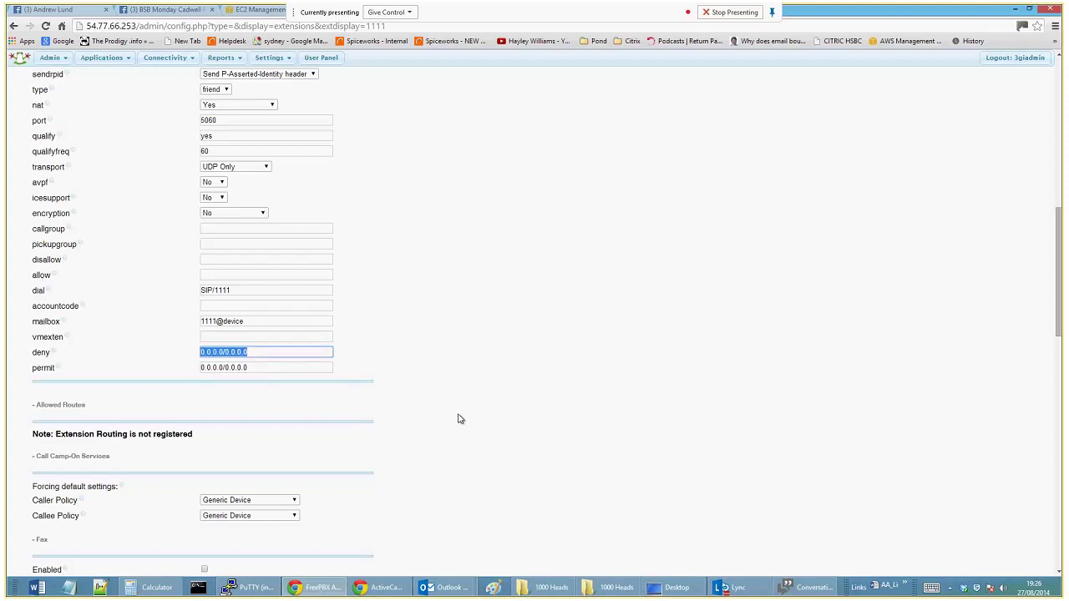
pyautogui.scroll(-3, 458, 418)
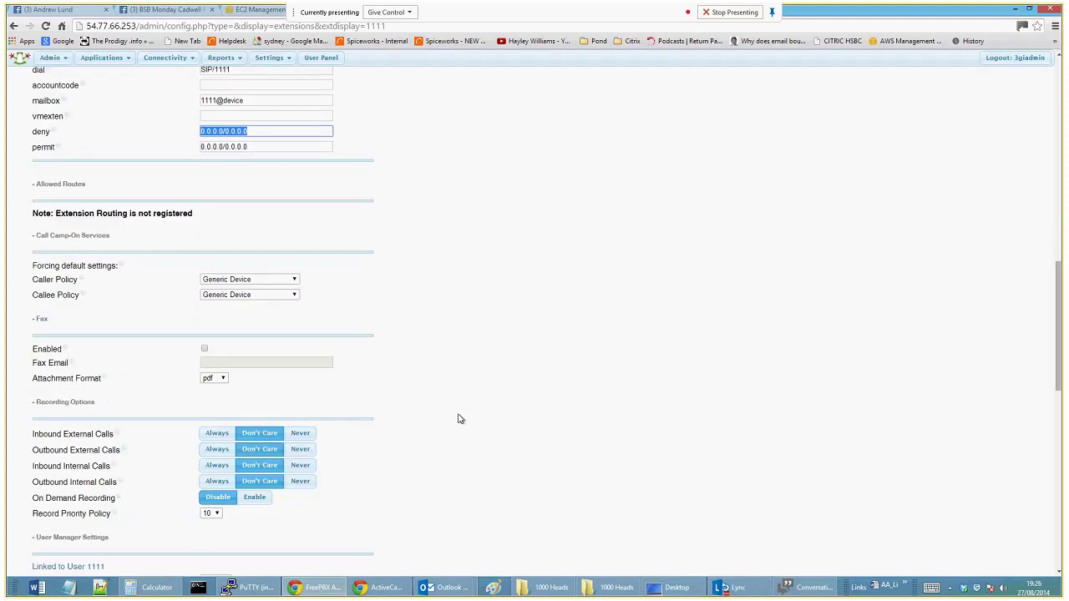
pyautogui.scroll(4, 458, 419)
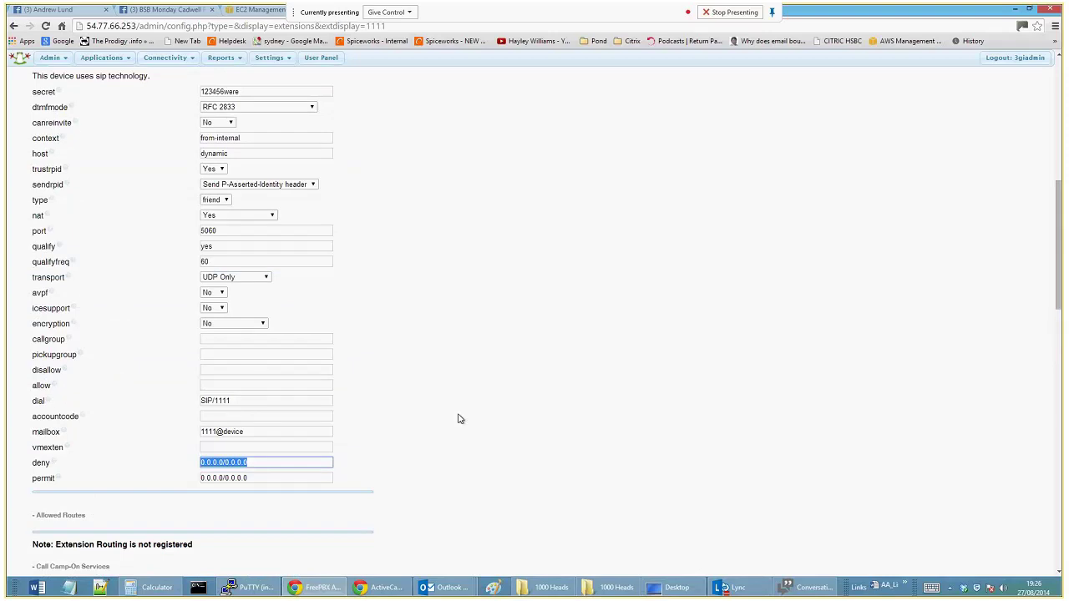
pyautogui.moveTo(251, 230); pyautogui.dragTo(179, 225)
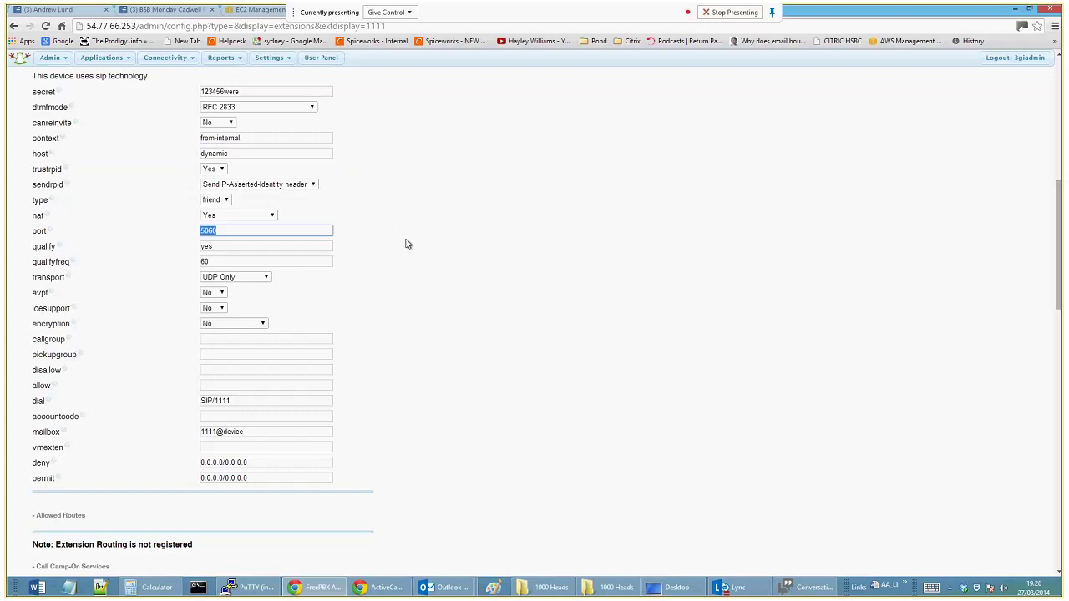
pyautogui.scroll(1, 402, 252)
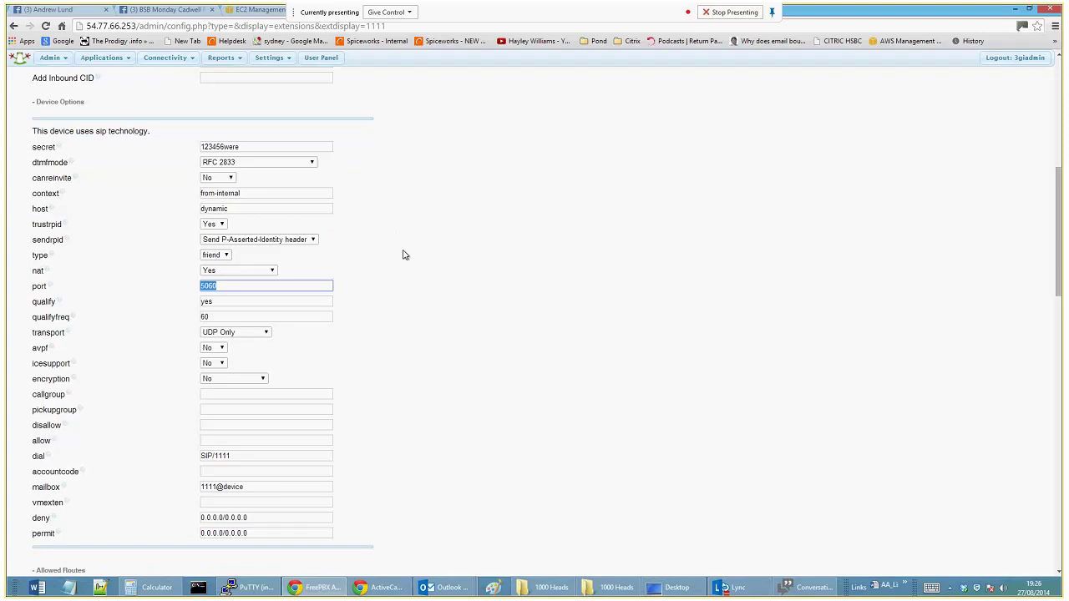
pyautogui.scroll(8, 404, 254)
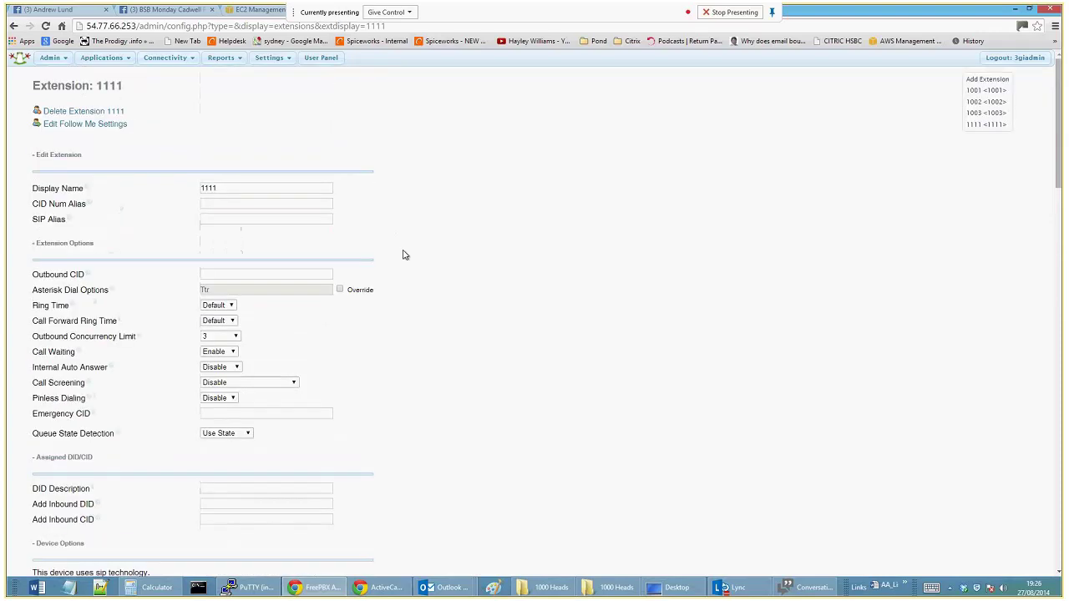
pyautogui.moveTo(179, 60)
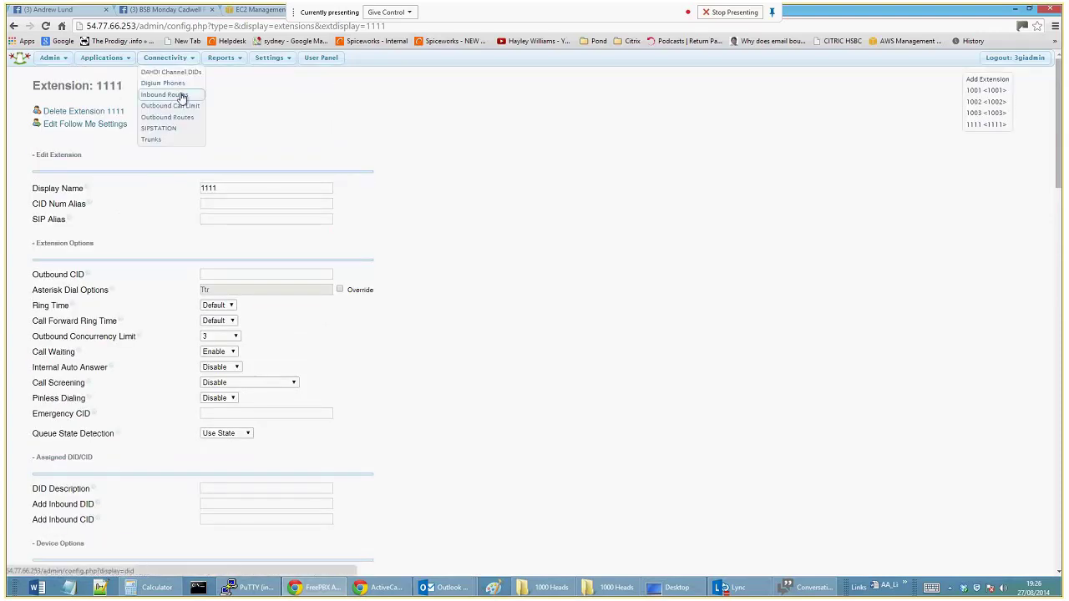
pyautogui.click(181, 97)
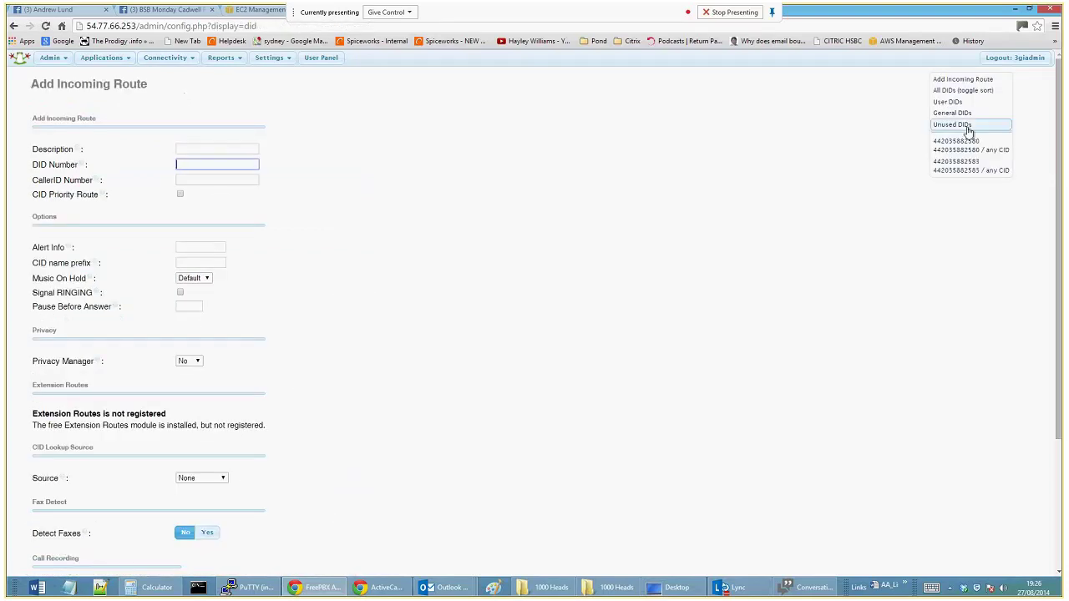
pyautogui.click(961, 149)
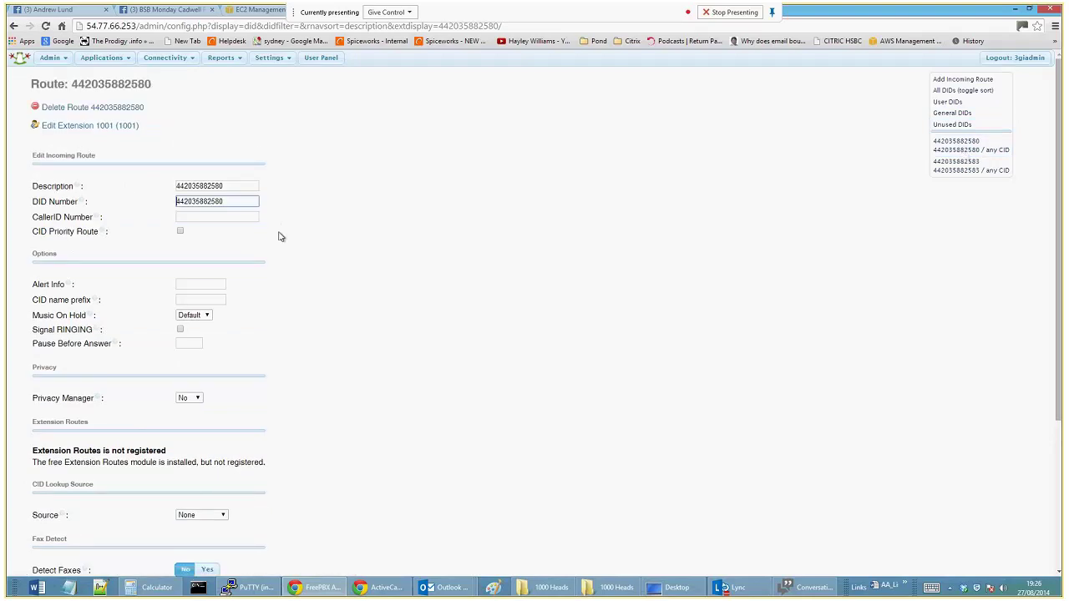
pyautogui.doubleClick(248, 184)
pyautogui.scroll(-3, 301, 216)
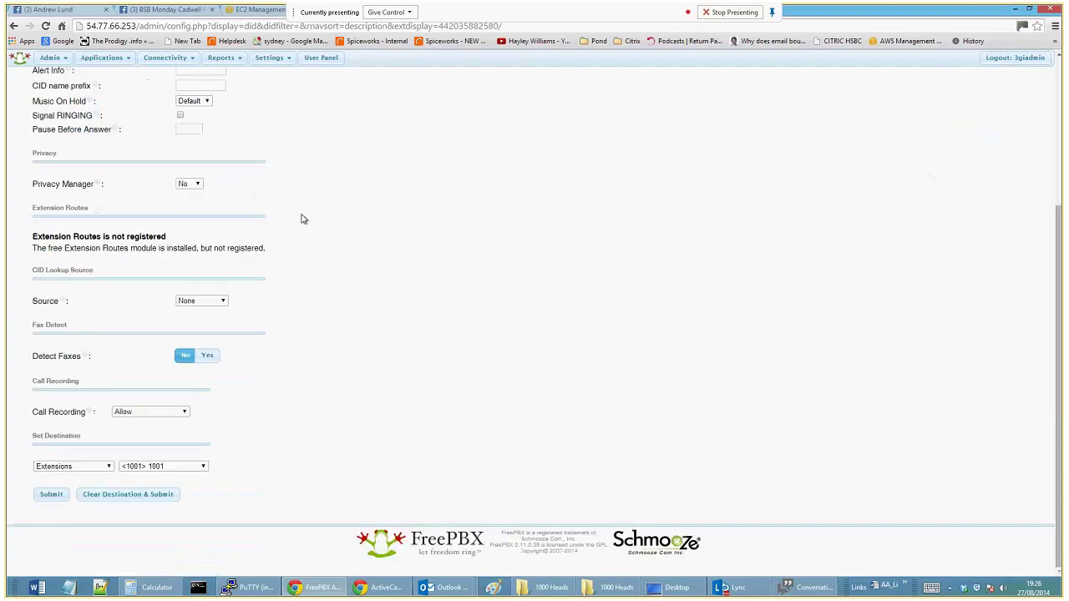
pyautogui.scroll(3, 427, 437)
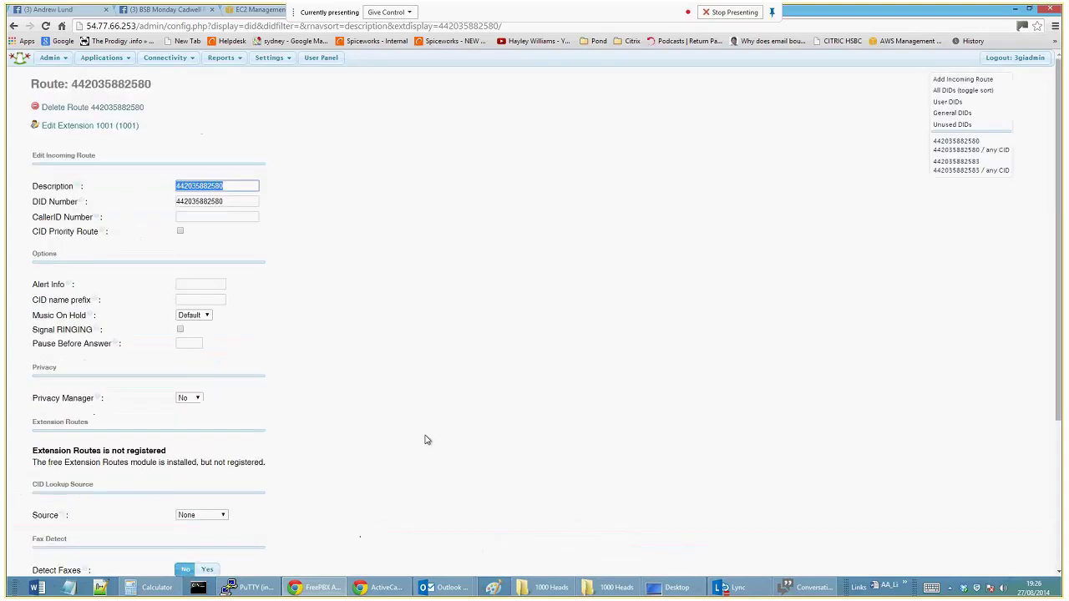
pyautogui.scroll(-1, 326, 520)
pyautogui.scroll(1, 325, 520)
pyautogui.scroll(-3, 459, 368)
# Check that the route's destination is Extensions, extension 1001.
pyautogui.click(79, 467)
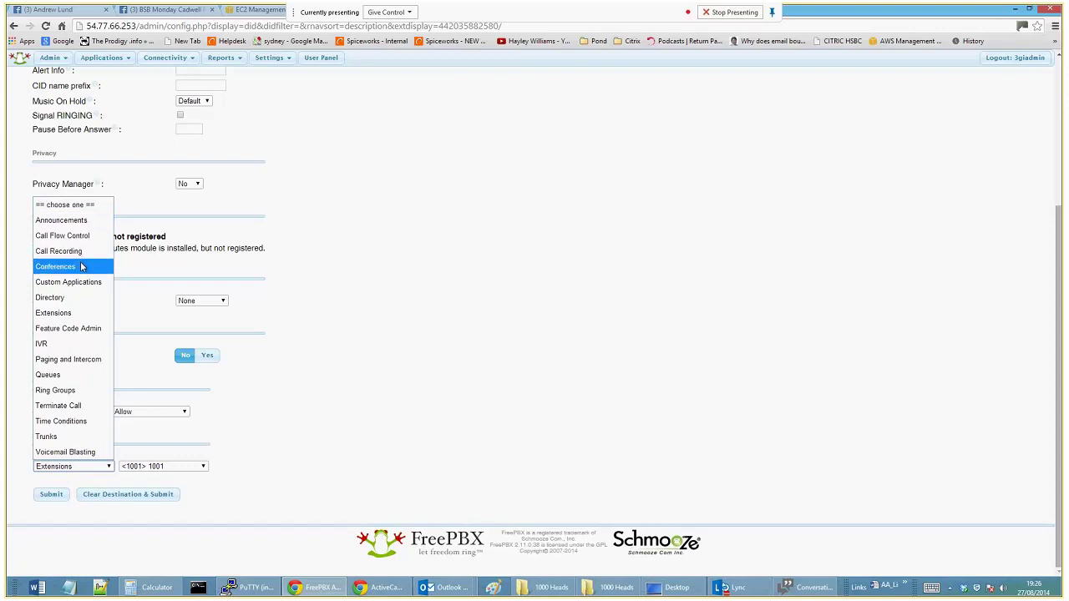
pyautogui.click(81, 312)
pyautogui.click(167, 468)
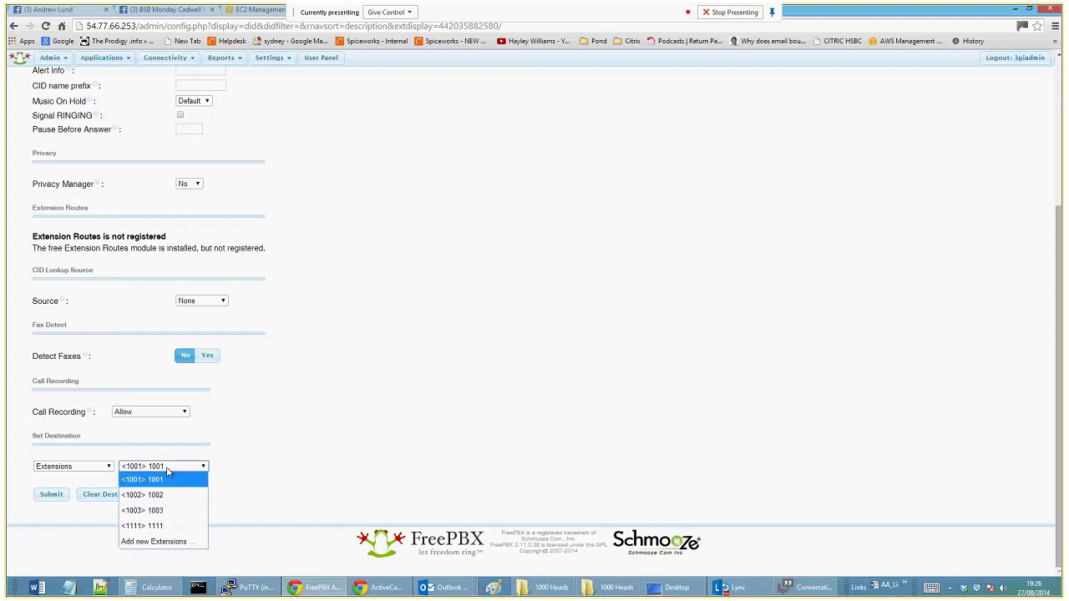
pyautogui.click(240, 477)
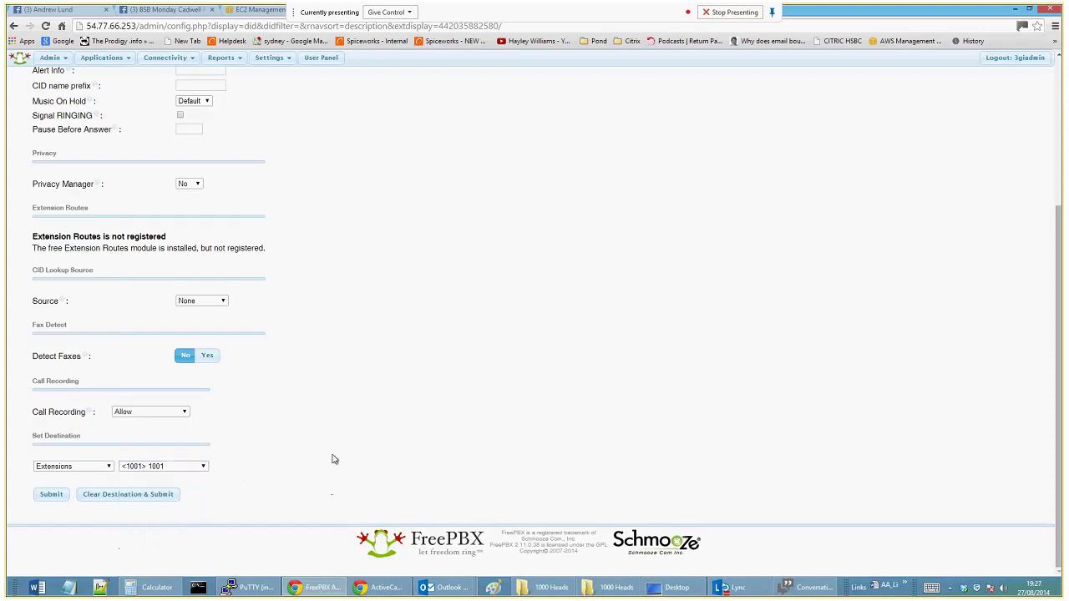
pyautogui.scroll(3, 339, 449)
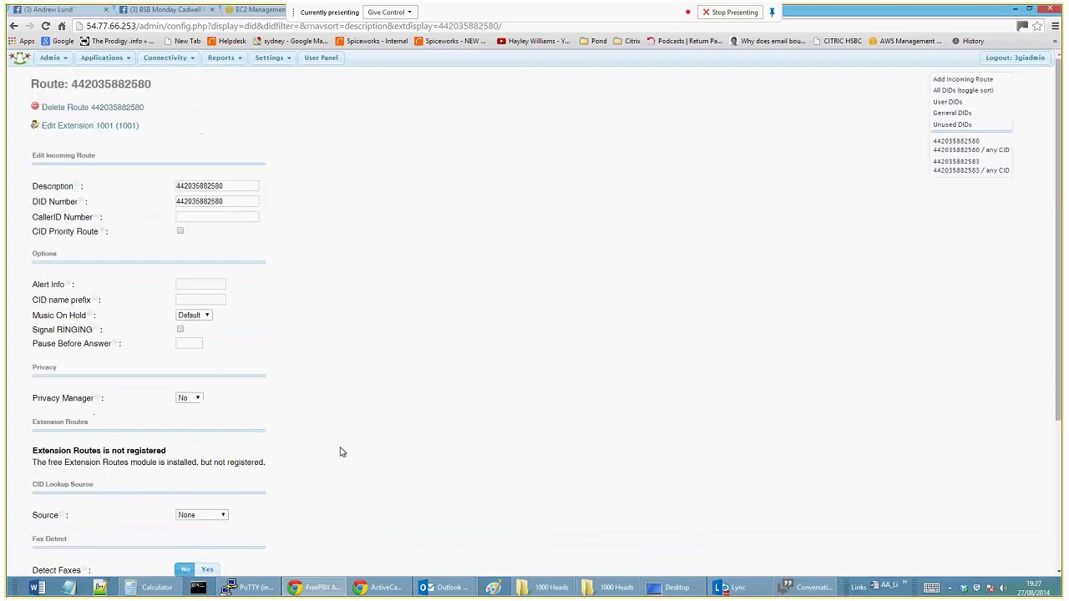
pyautogui.scroll(-3, 325, 427)
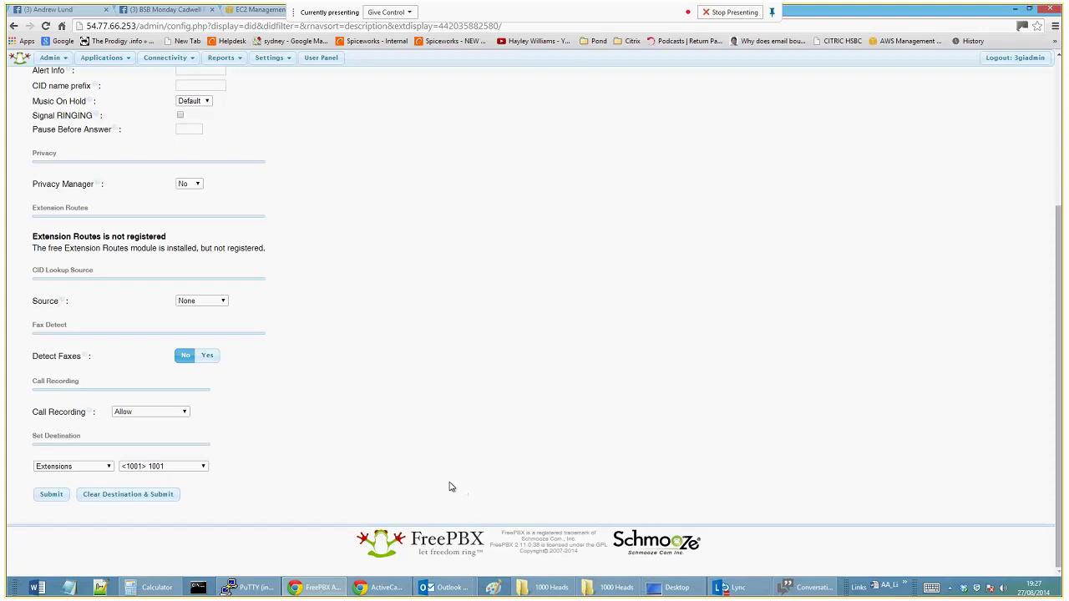
pyautogui.scroll(2, 451, 487)
pyautogui.scroll(1, 449, 487)
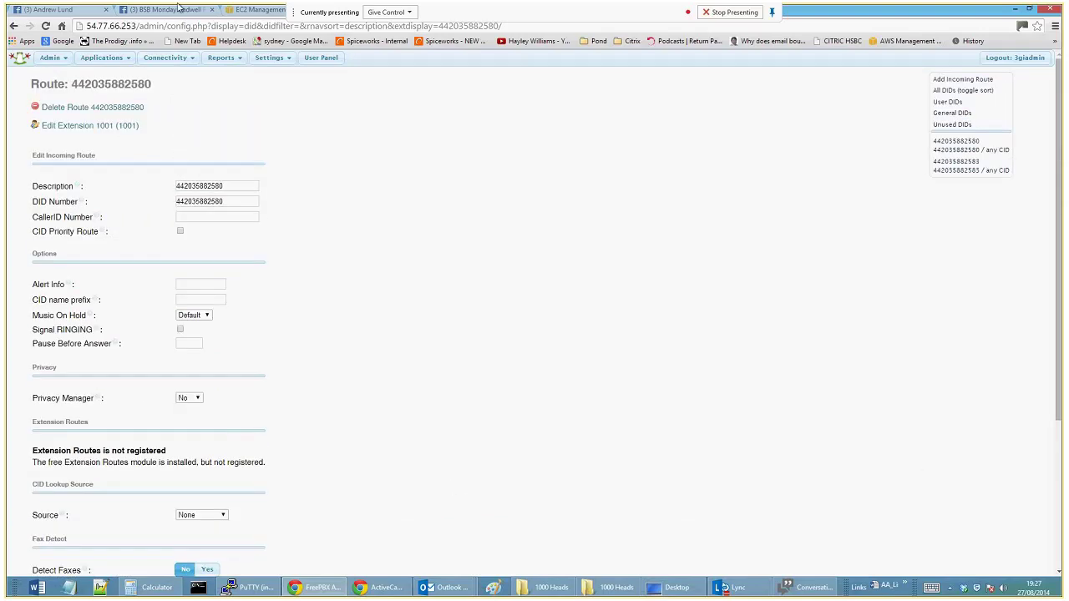
# Reopen extension 1111's settings from the Extensions page.
pyautogui.moveTo(101, 57)
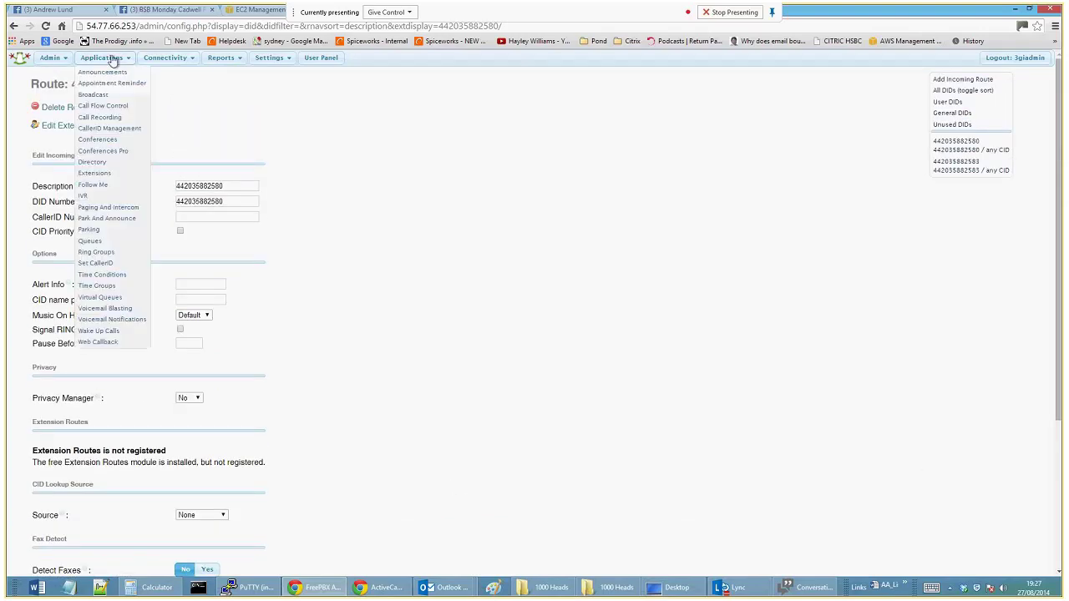
pyautogui.click(117, 172)
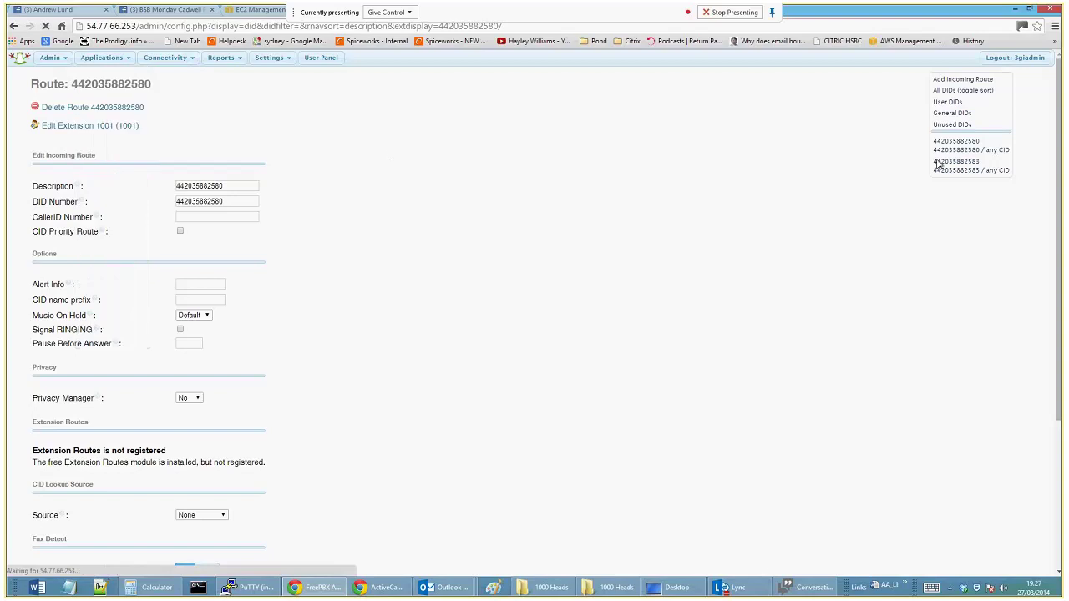
pyautogui.click(992, 124)
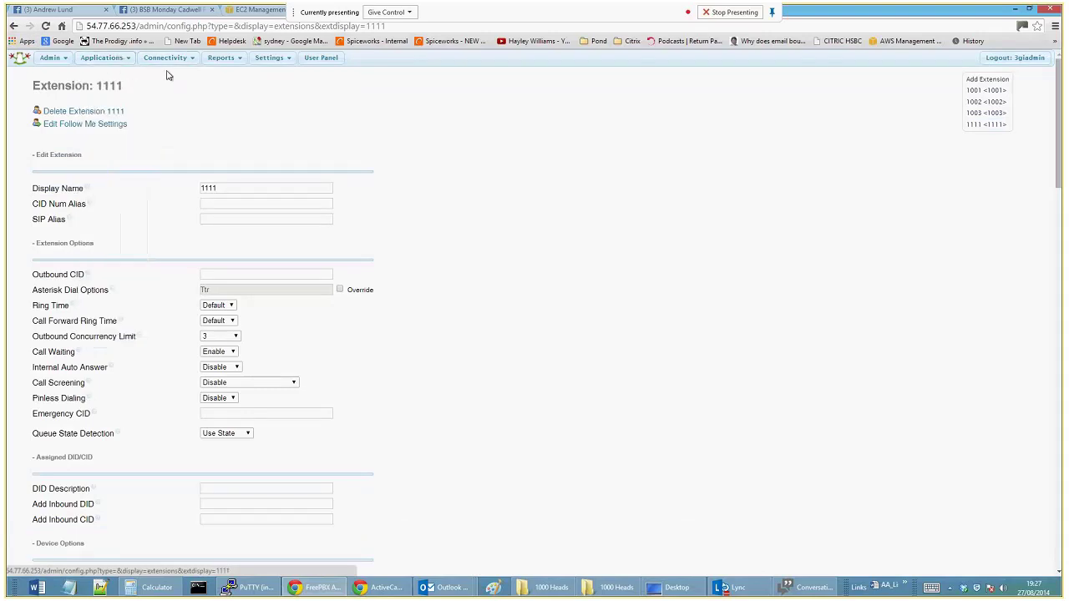
pyautogui.moveTo(175, 54)
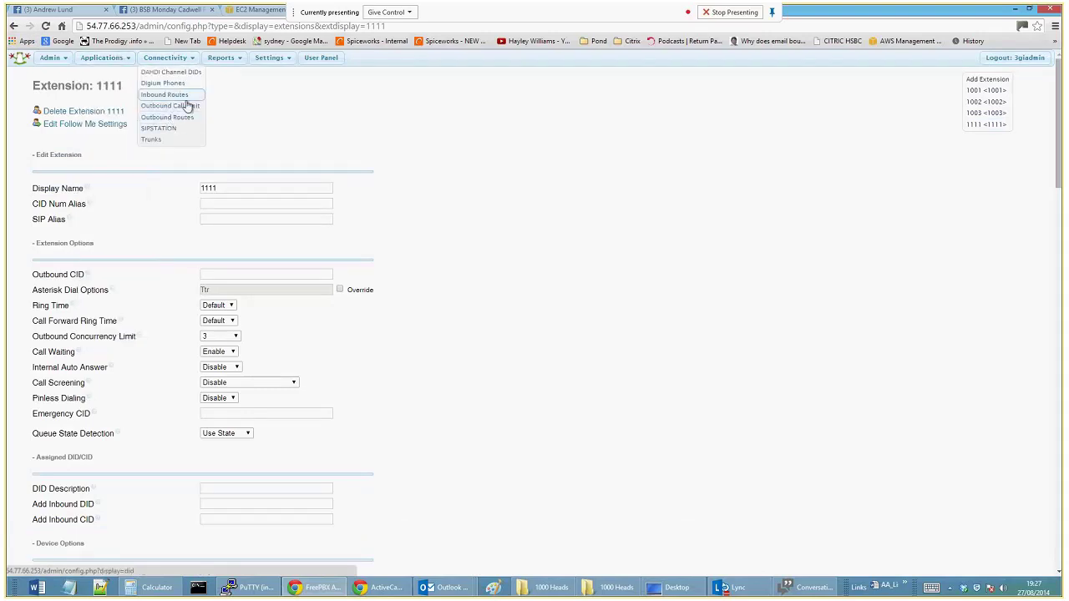
pyautogui.click(193, 119)
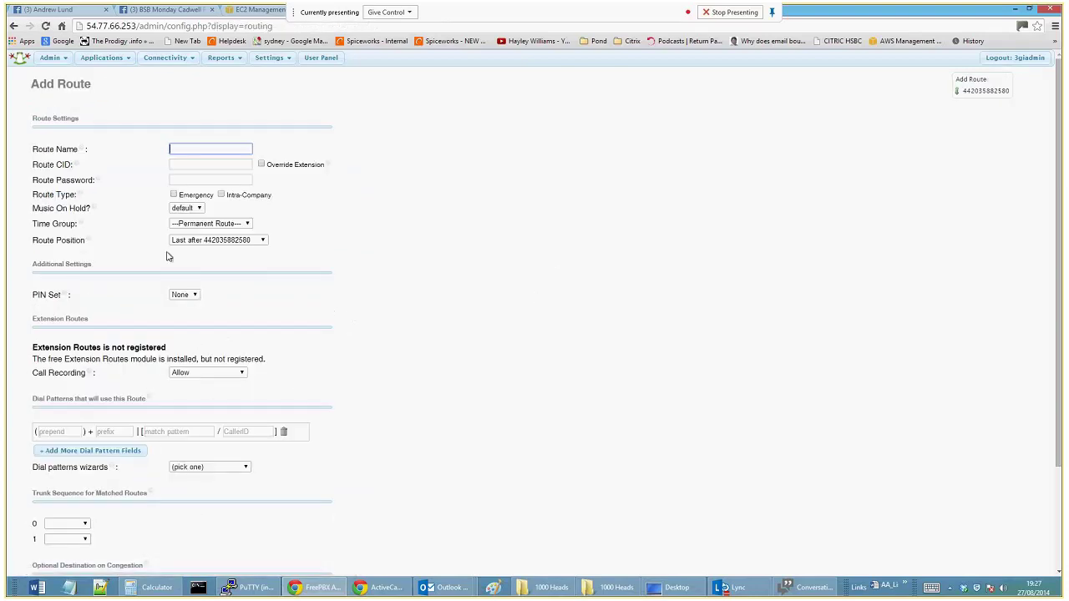
pyautogui.scroll(-2, 289, 301)
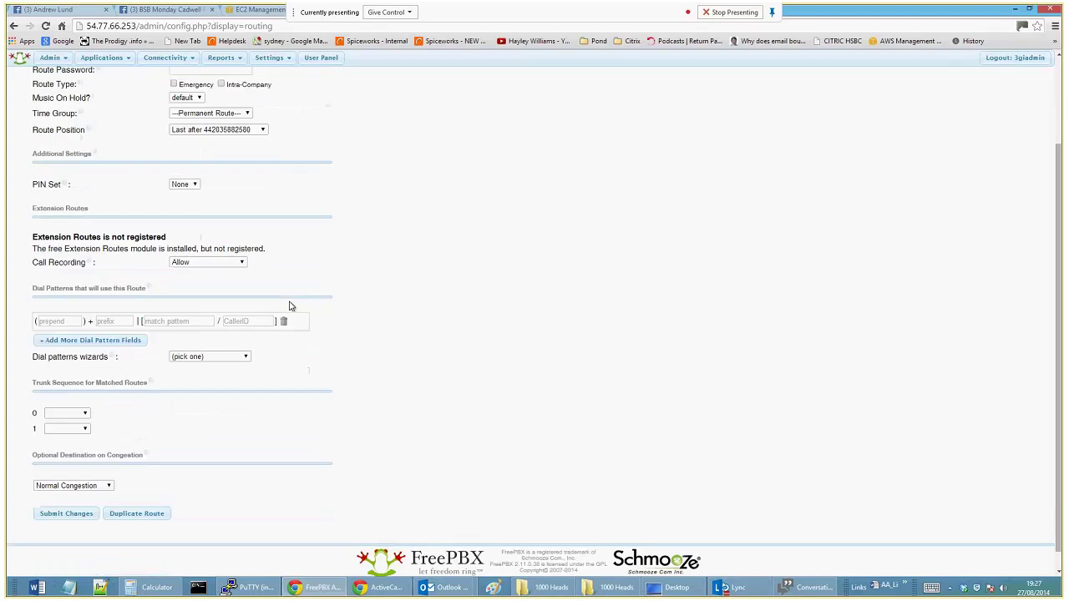
pyautogui.scroll(2, 290, 306)
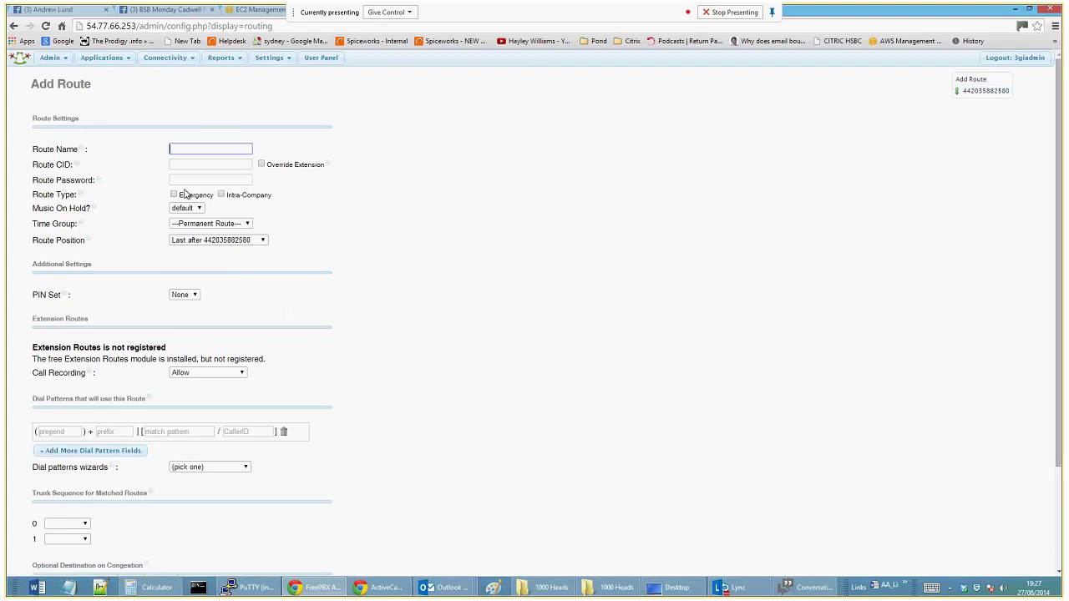
pyautogui.click(977, 93)
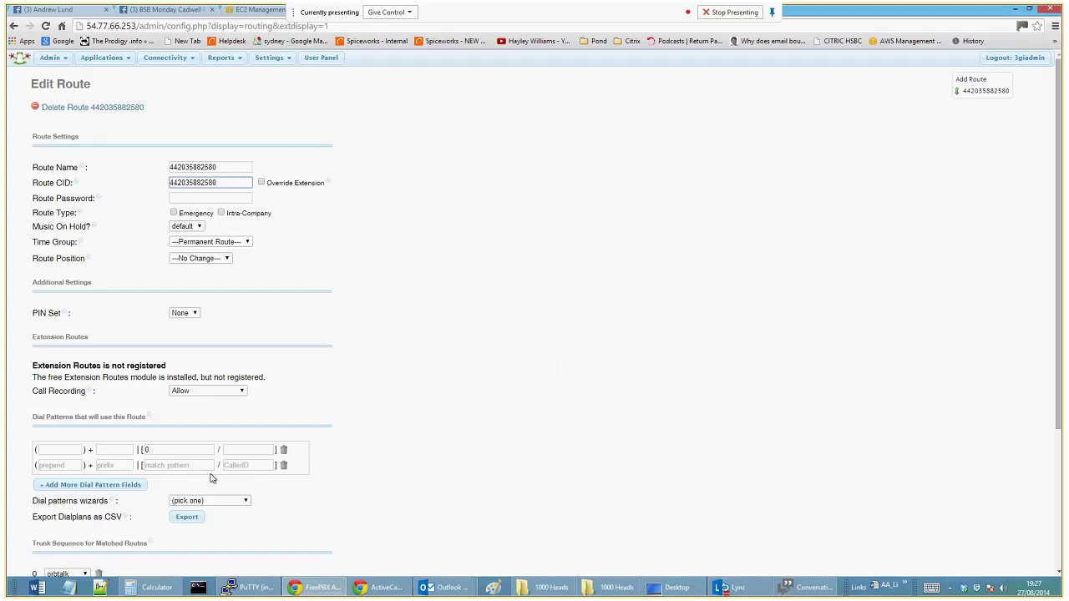
pyautogui.click(155, 451)
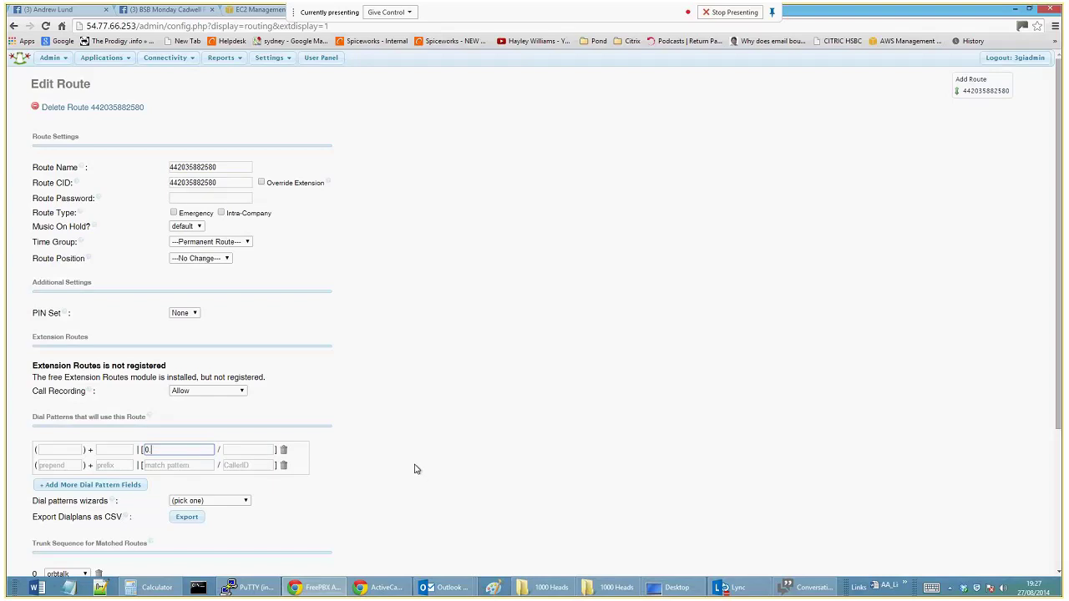
pyautogui.scroll(-2, 419, 474)
pyautogui.scroll(1, 419, 473)
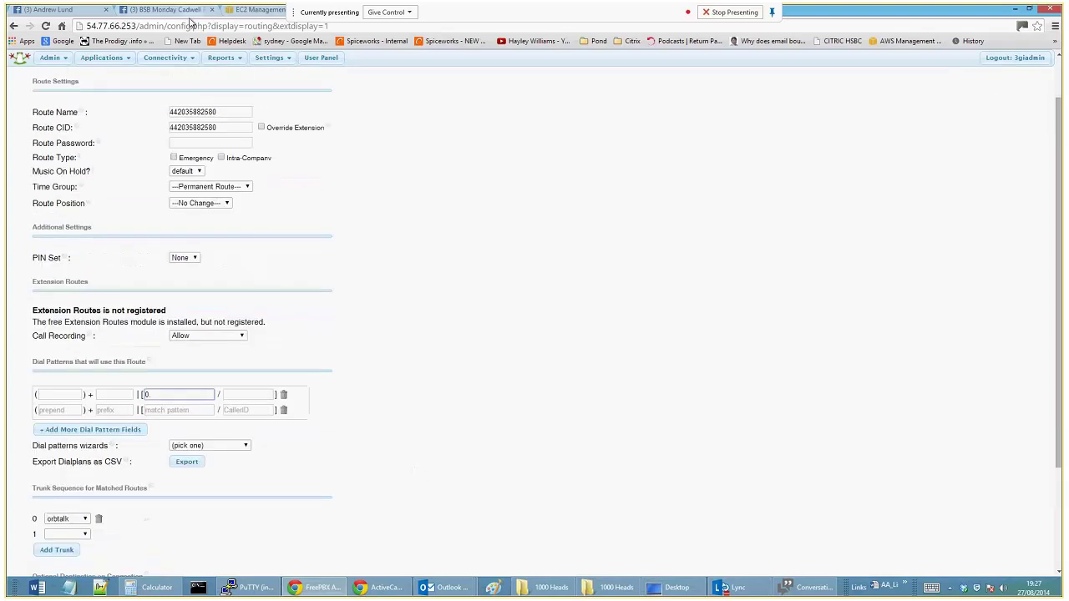
pyautogui.moveTo(167, 58)
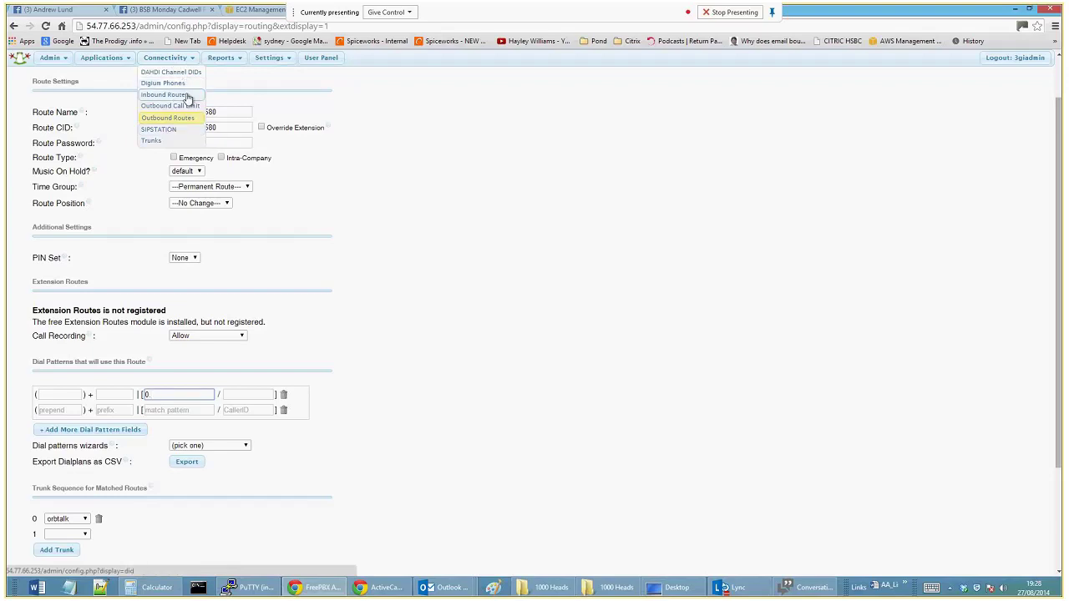
# Show the trunk list with Channel g0 (dahdi) and orbtalk (sip).
pyautogui.click(180, 140)
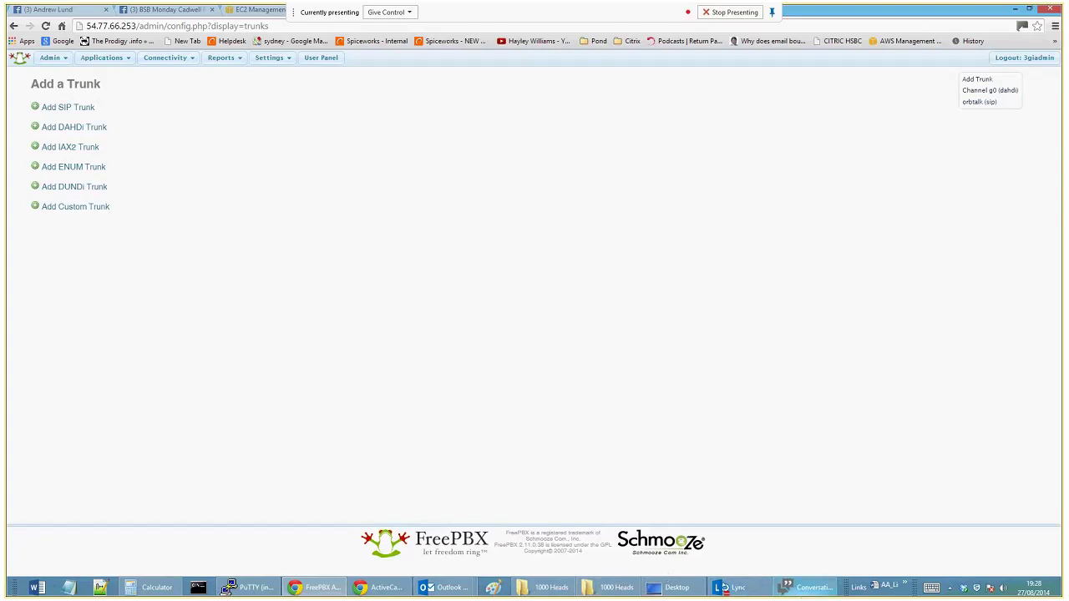
# Bring the Lync call conversation window to the front.
pyautogui.click(803, 589)
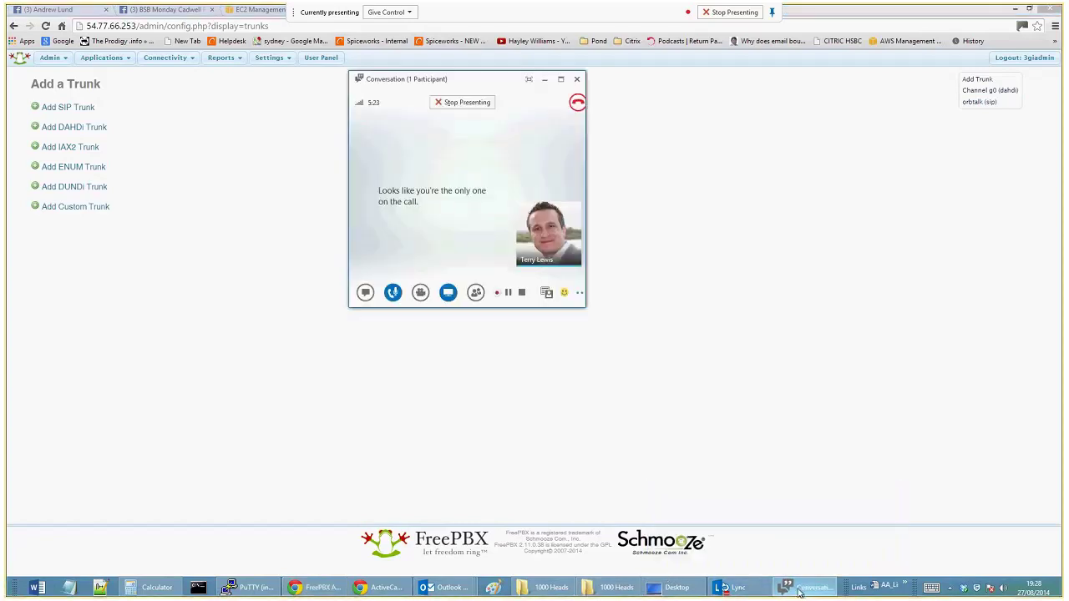